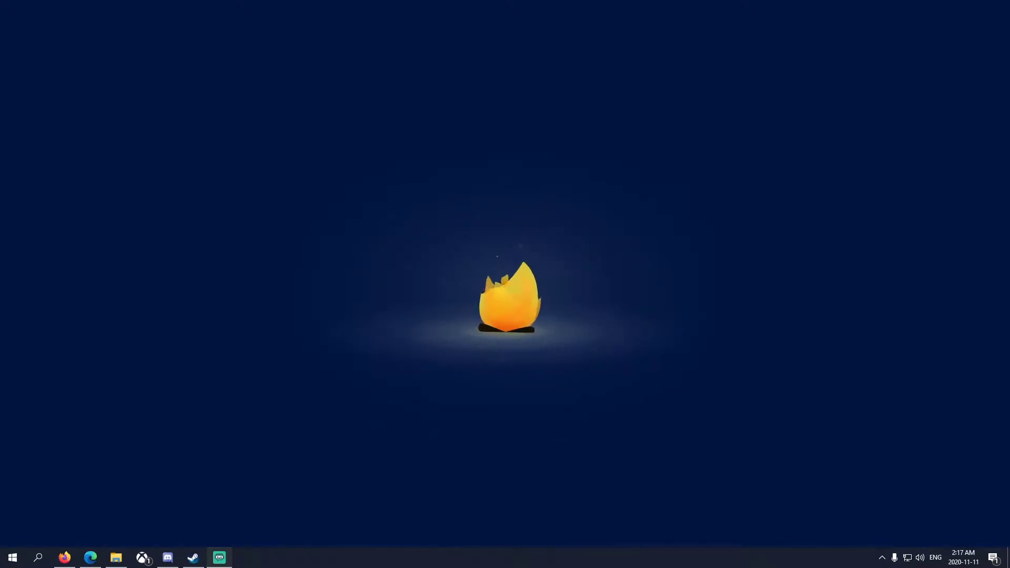
Switch to the Edge browser and open the discord.com website in a new tab.
click(419, 306)
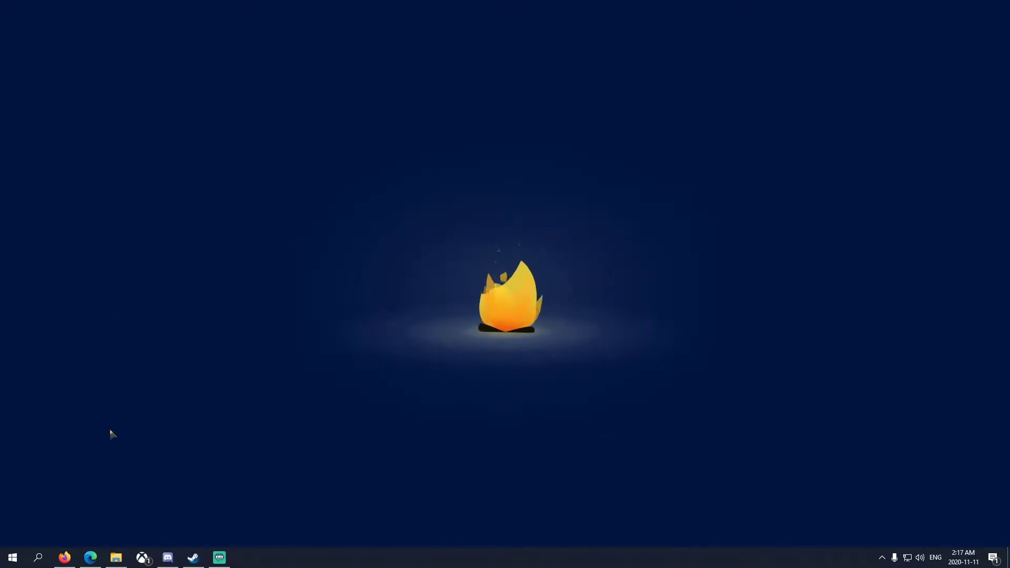
click(97, 561)
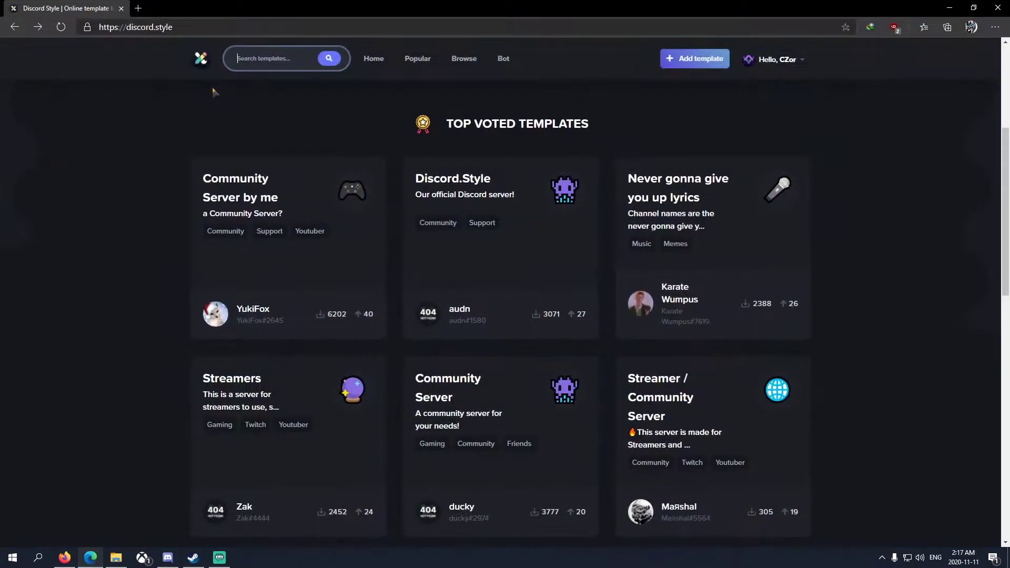
click(138, 7)
text(discord.)
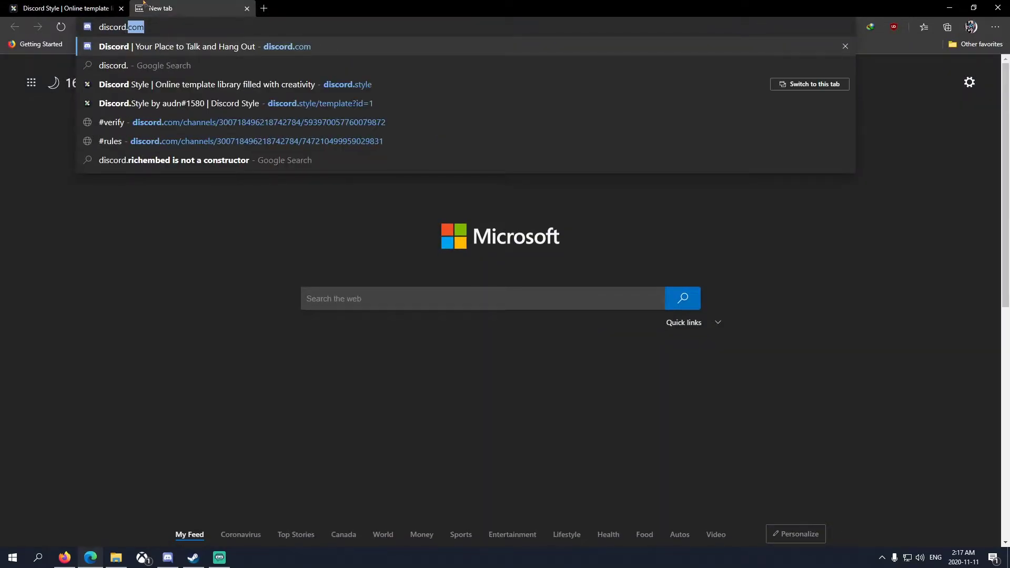
key(Return)
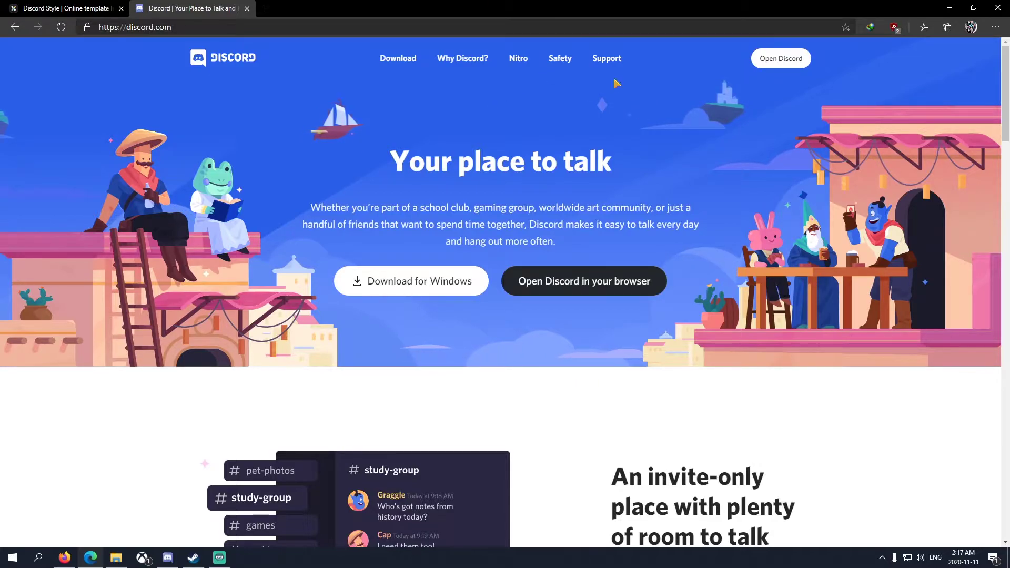
Review the Discord download options for each platform, close that tab and minimise the browser.
click(403, 61)
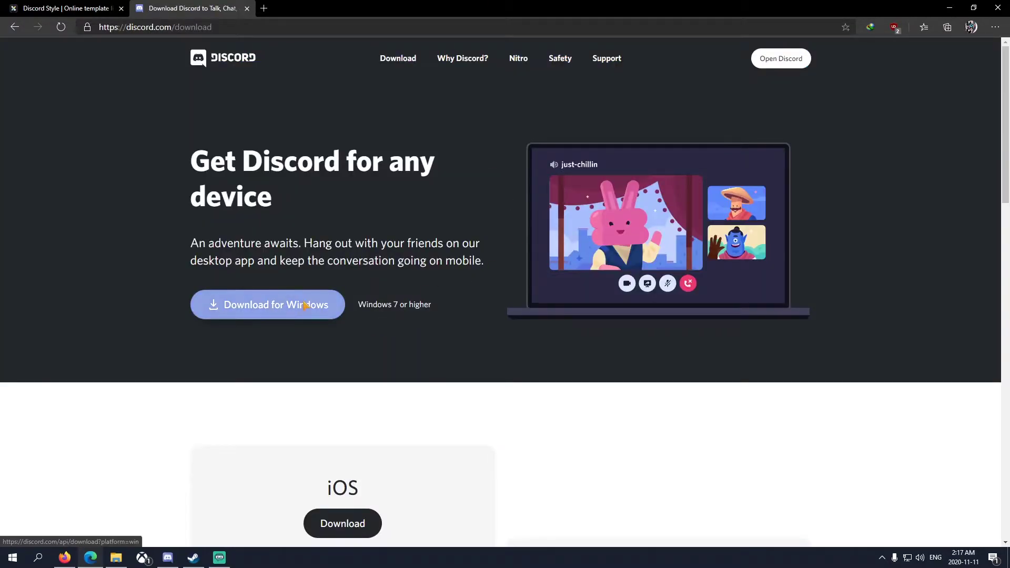
scroll(302, 217, down, 9)
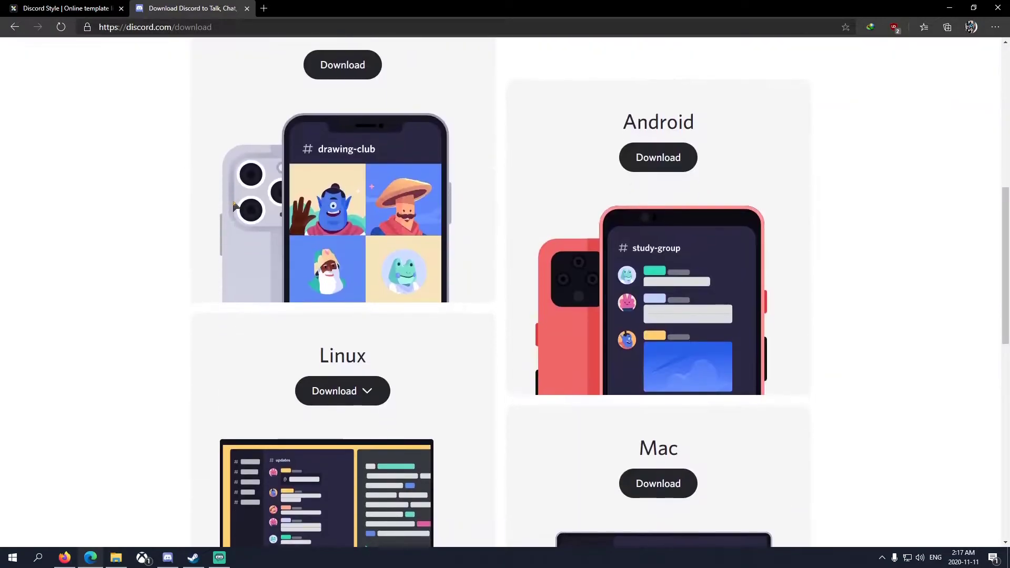
scroll(334, 279, up, 6)
scroll(334, 279, down, 10)
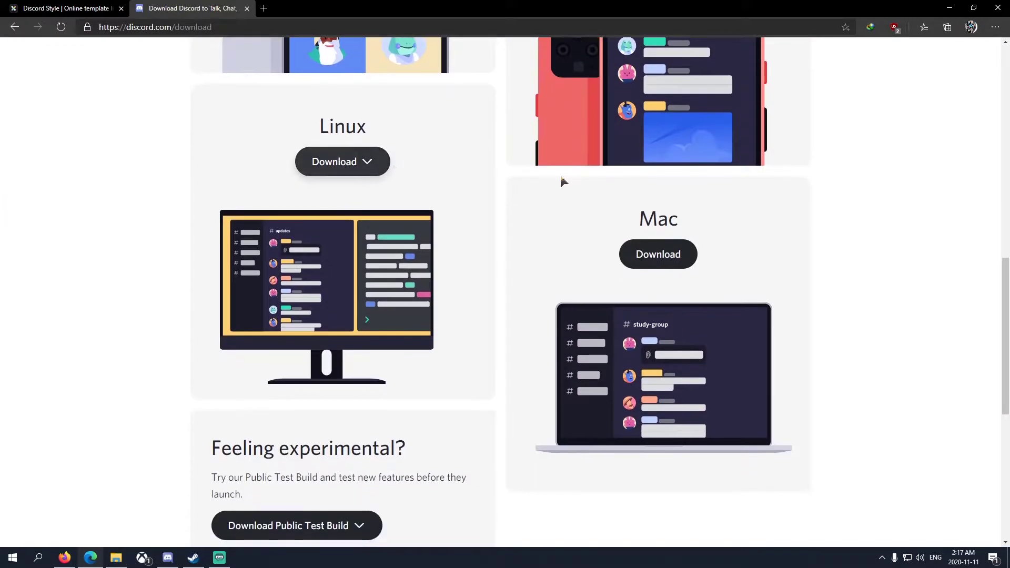
scroll(361, 338, down, 6)
scroll(315, 315, up, 20)
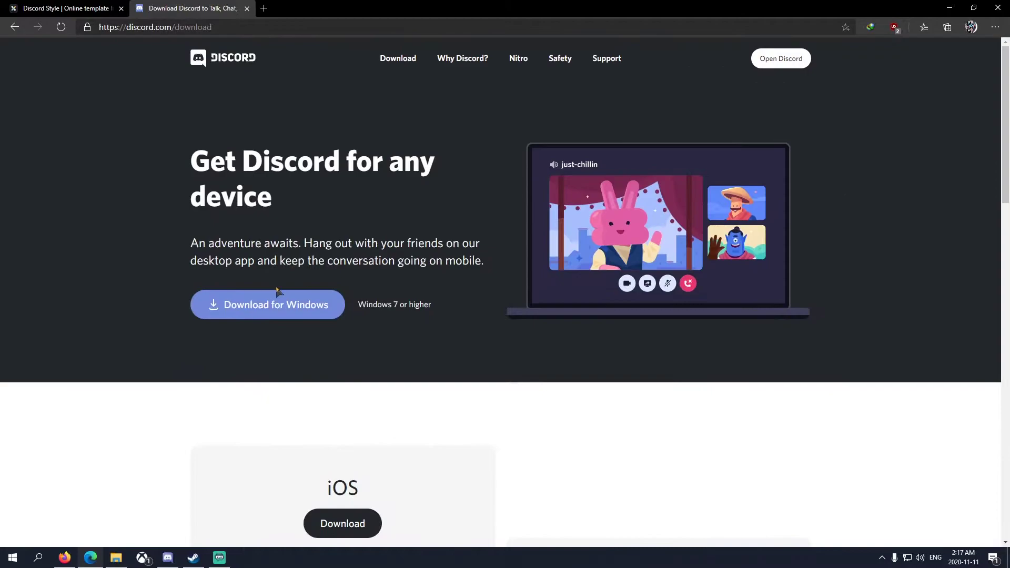
click(247, 8)
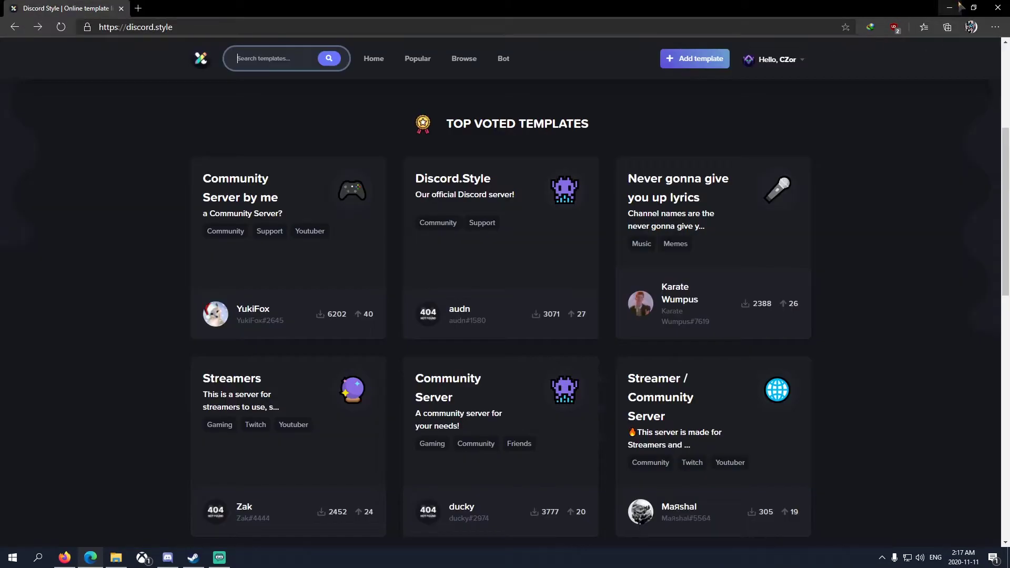
click(950, 7)
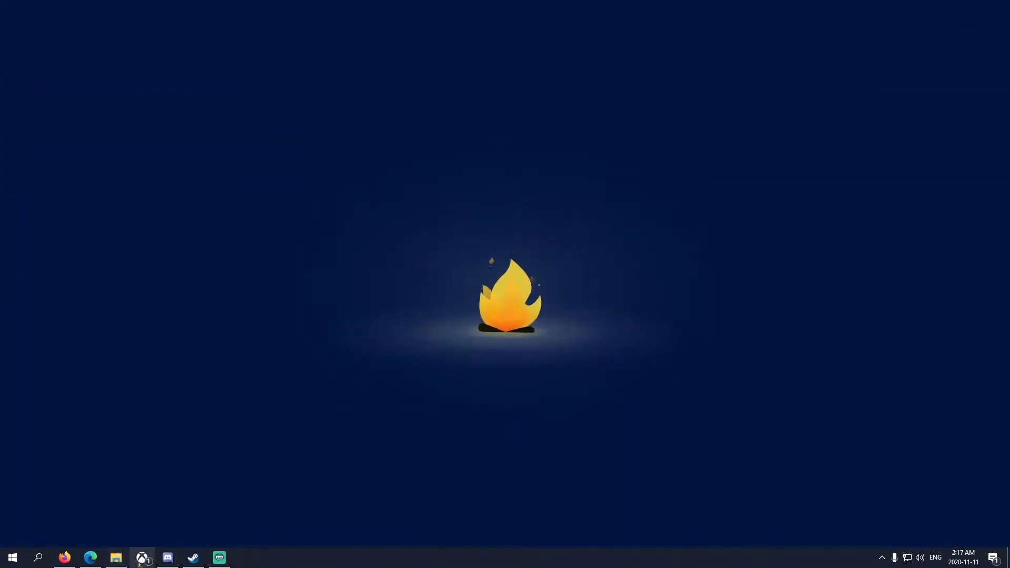
Switch to the Discord app and create a new server from scratch with the default server name.
click(167, 557)
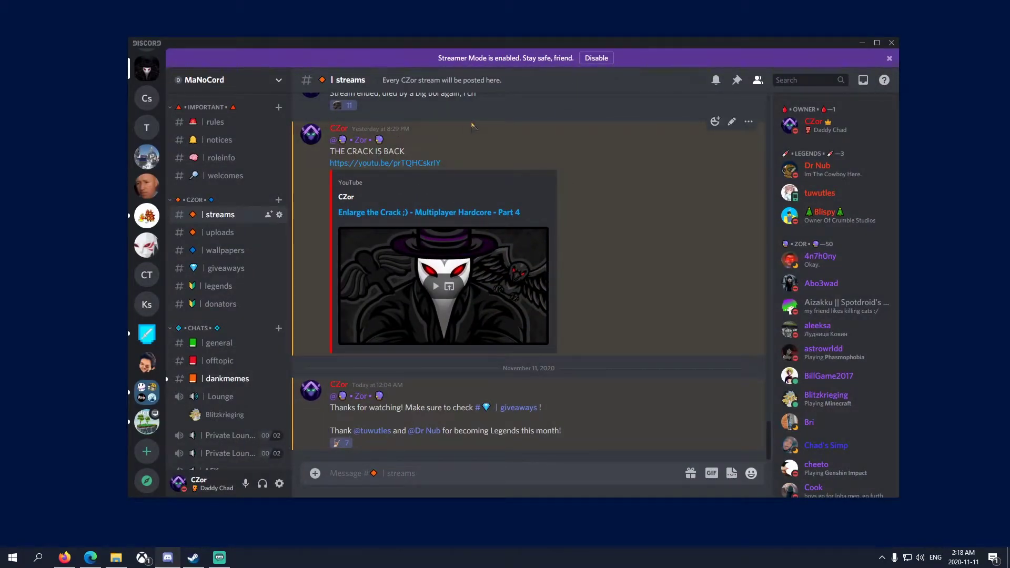
click(146, 451)
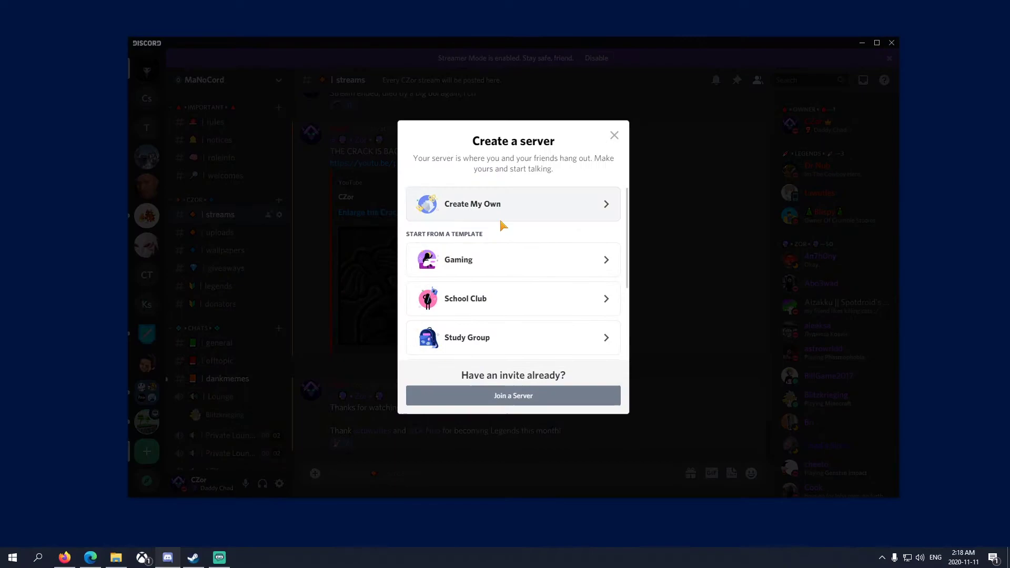
click(497, 211)
click(482, 258)
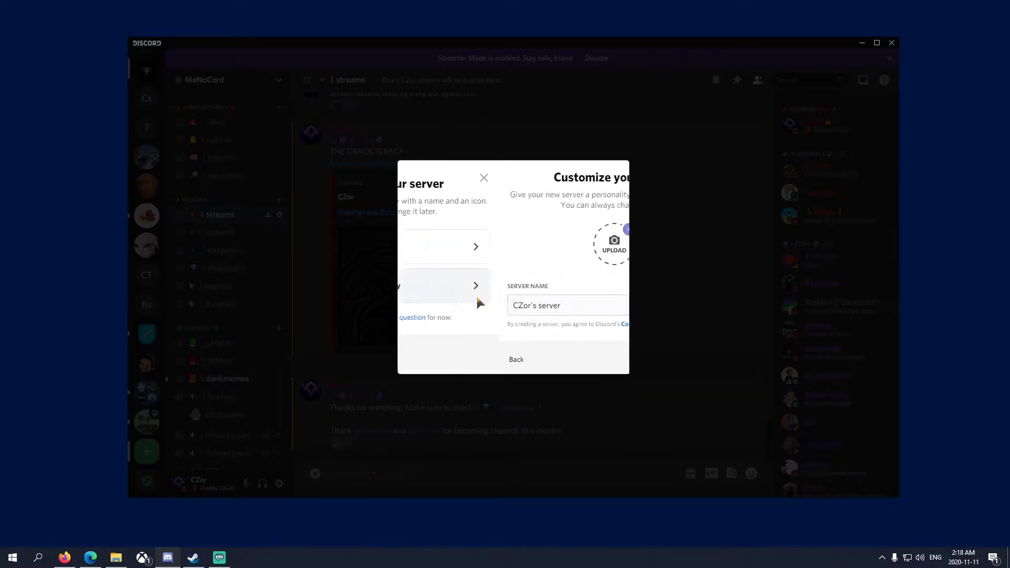
click(592, 363)
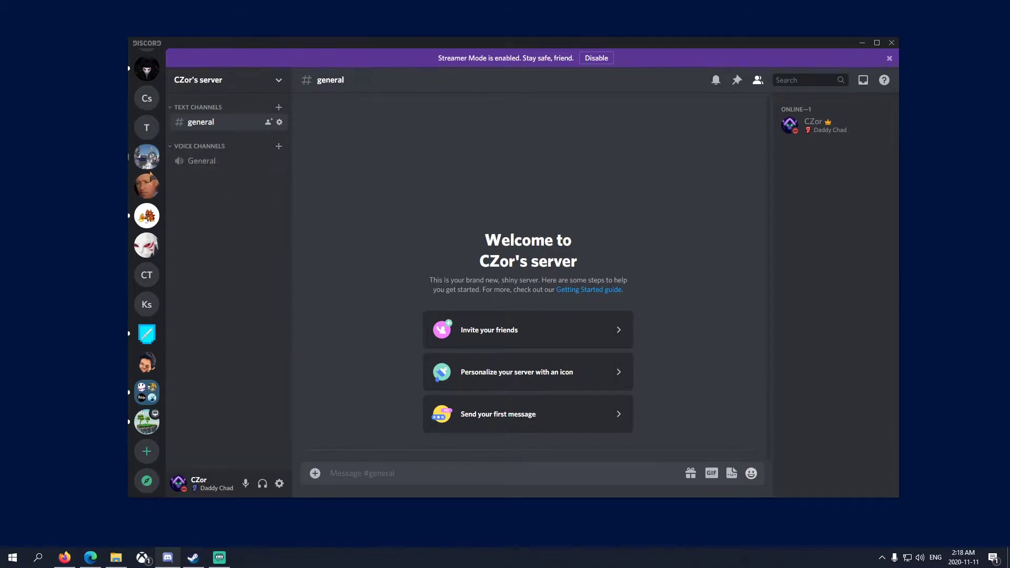
Compare the established MaNoCord server with the newly created server by switching between them, ending on the new one.
scroll(147, 158, up, 3)
click(148, 189)
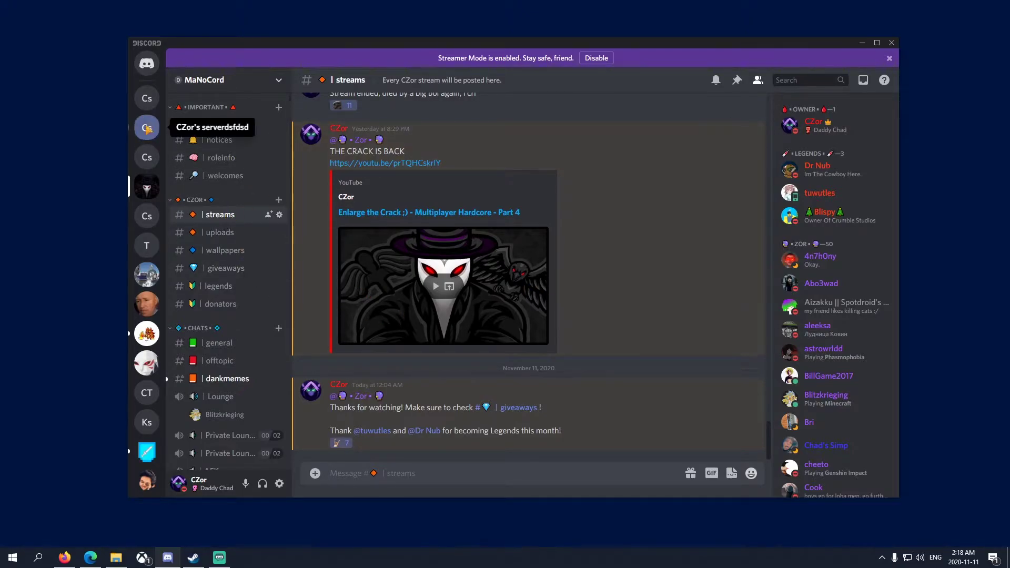
click(147, 98)
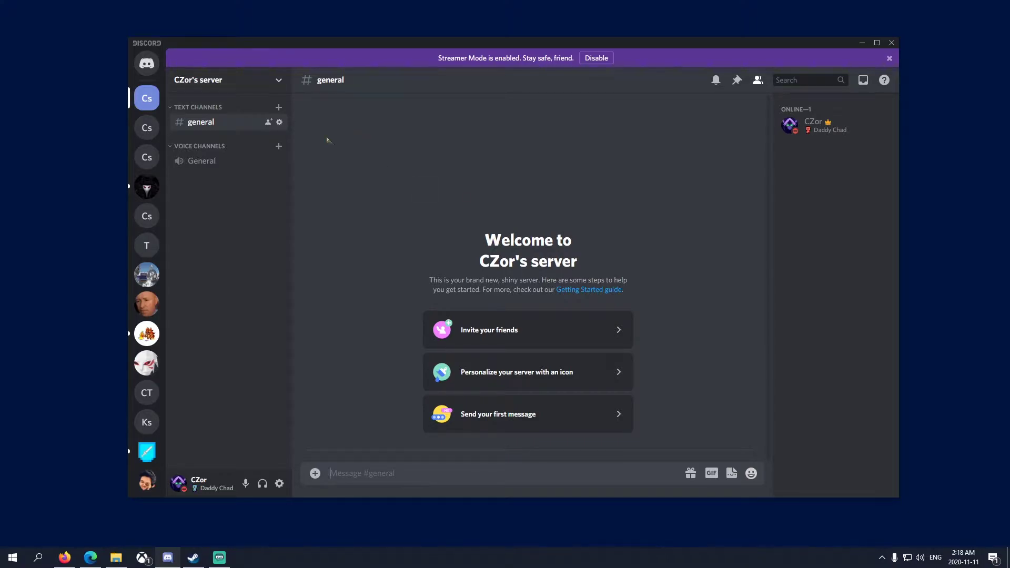
click(146, 192)
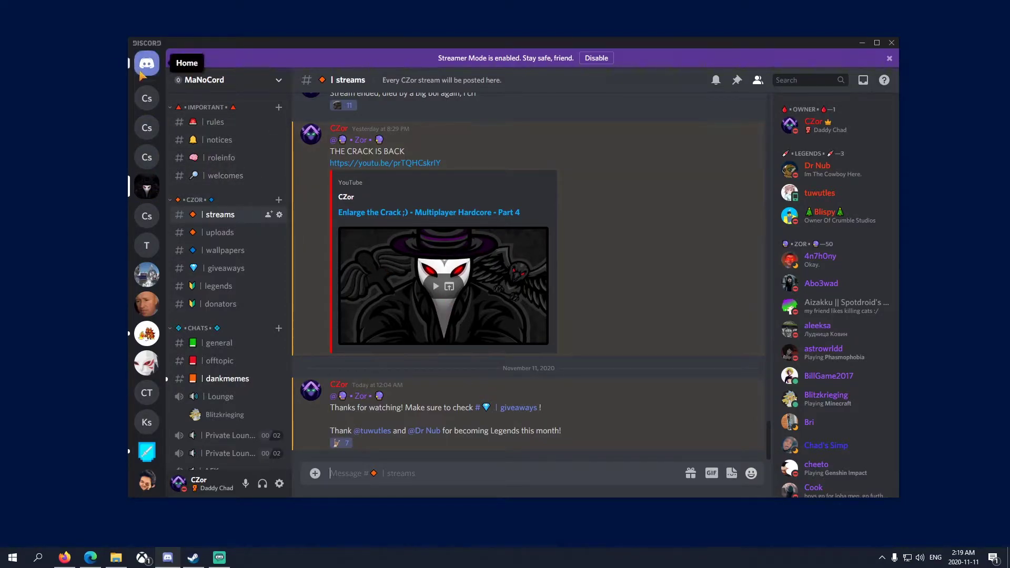
click(146, 97)
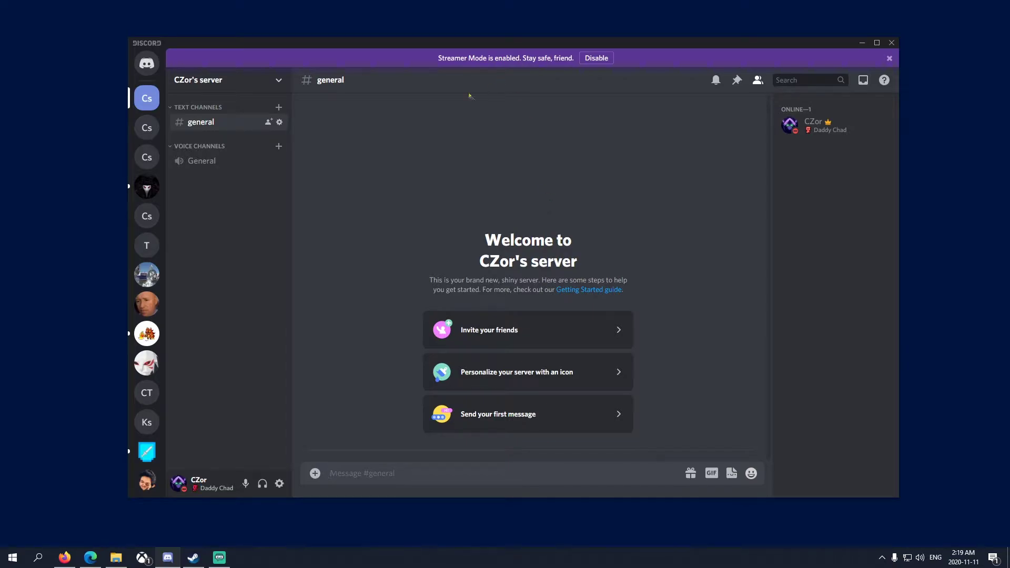
scroll(147, 182, down, 3)
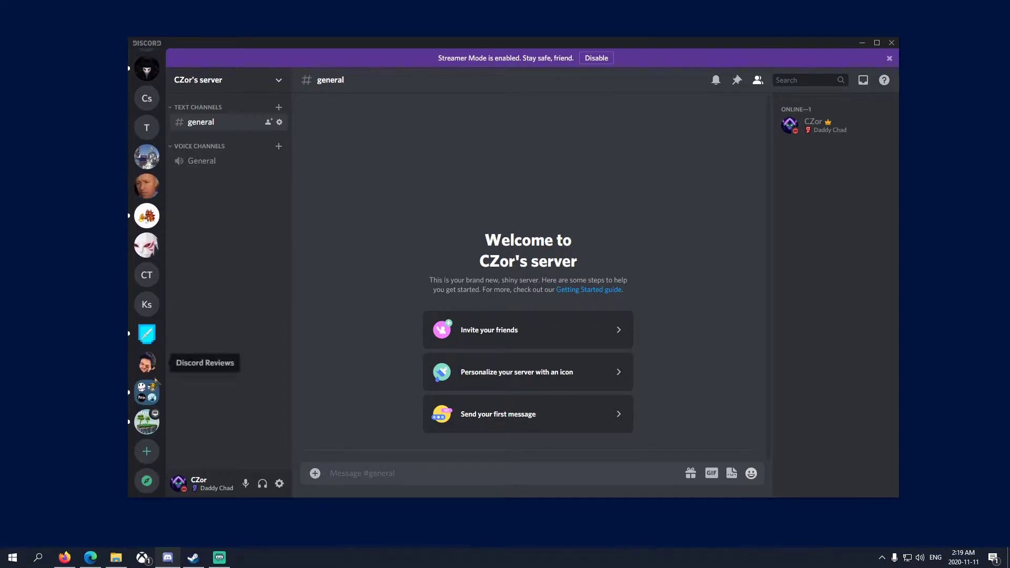
scroll(154, 378, down, 3)
scroll(152, 263, down, 2)
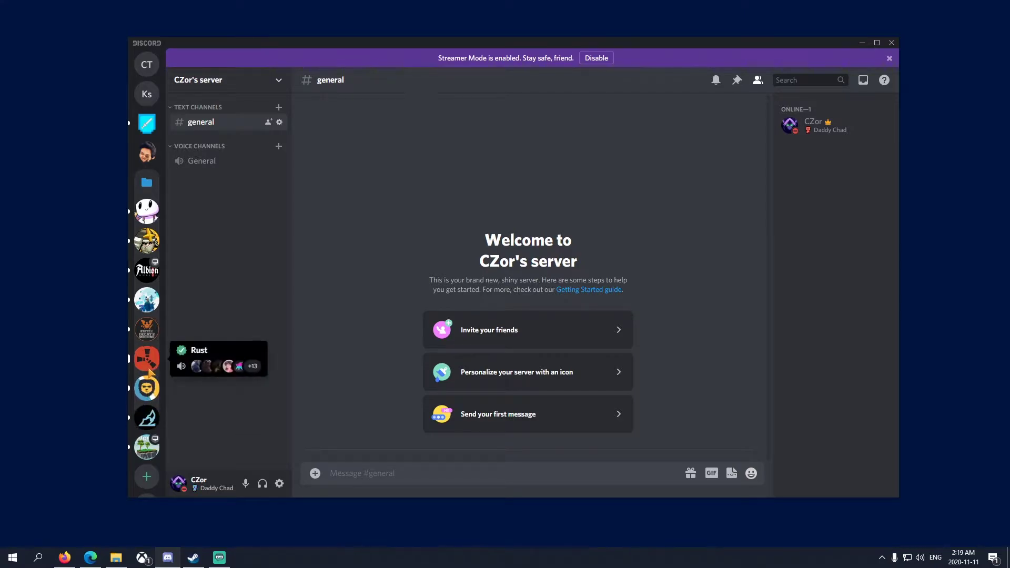
scroll(147, 390, up, 6)
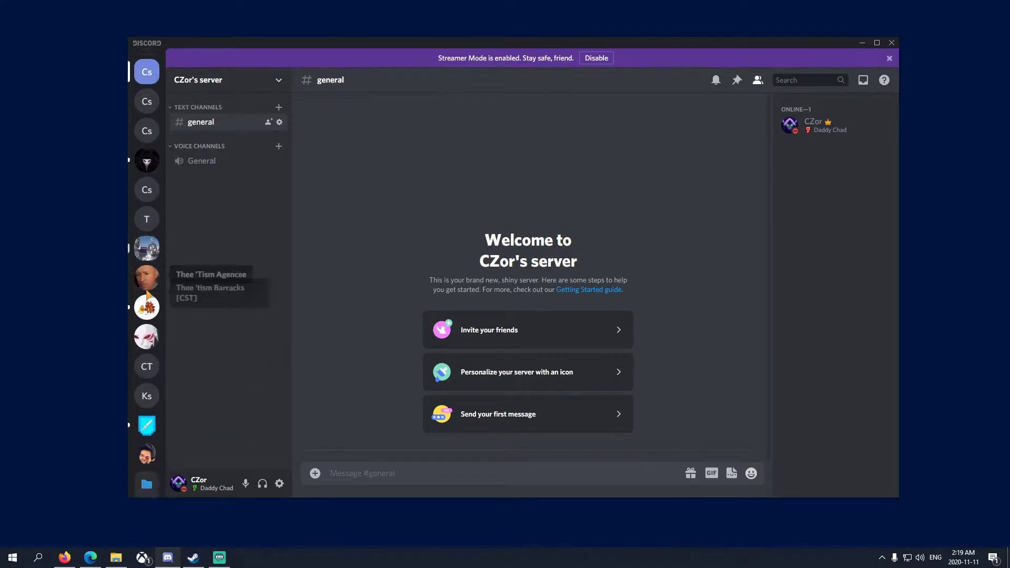
scroll(147, 363, down, 3)
scroll(147, 273, up, 3)
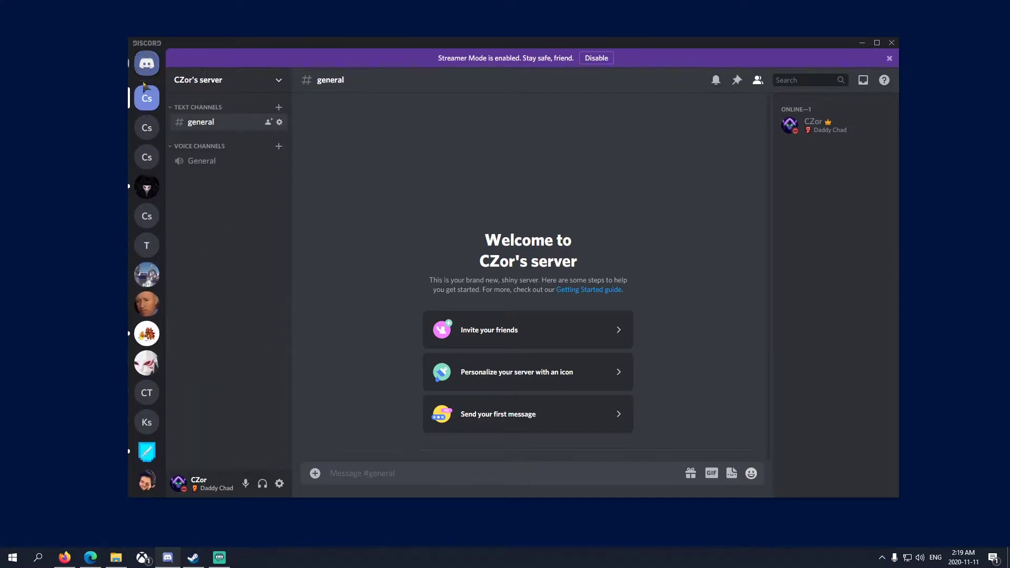
Select US East as the region in the new server's settings, review the overview options and close the settings.
click(278, 82)
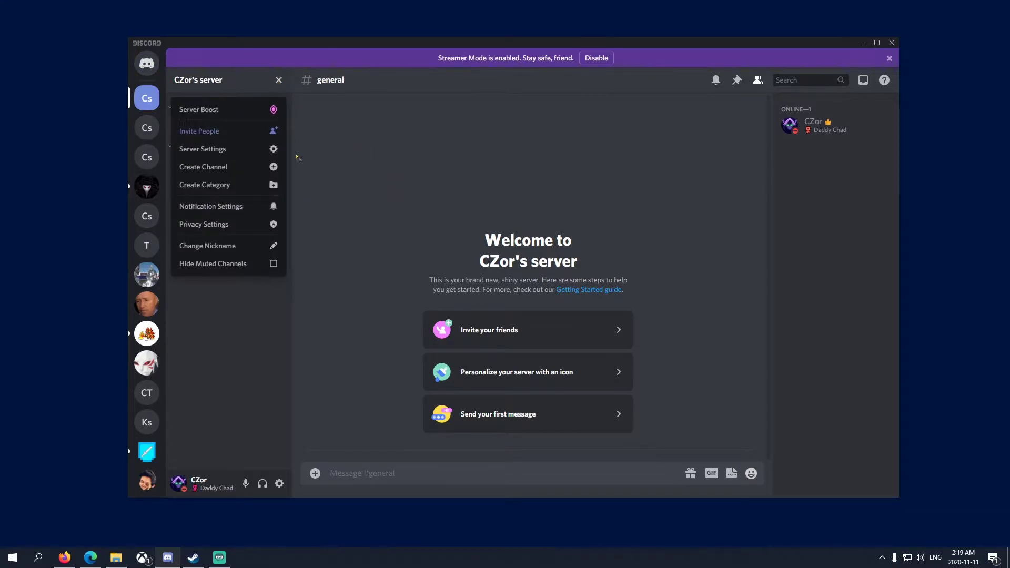
click(372, 184)
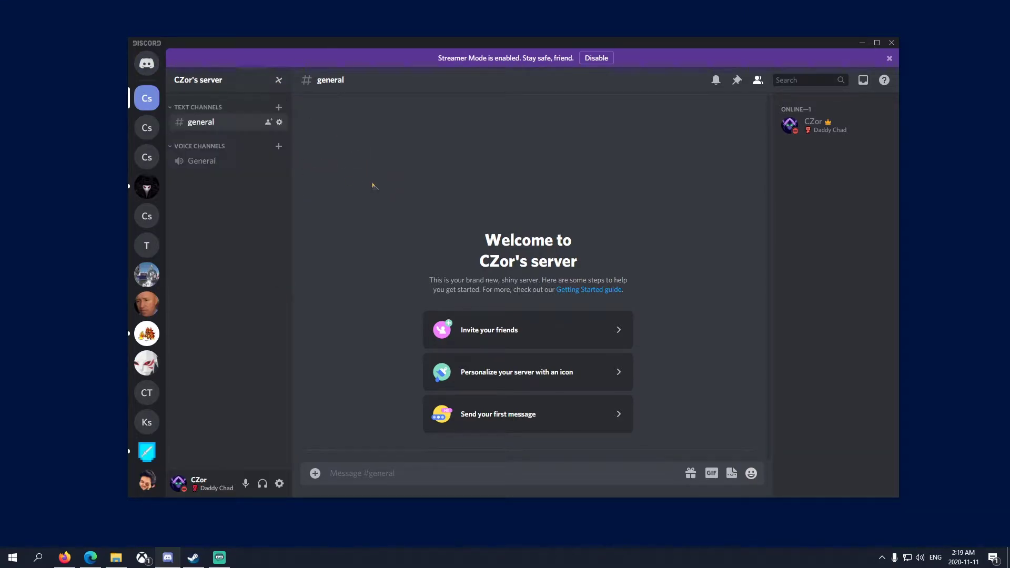
click(218, 84)
click(203, 150)
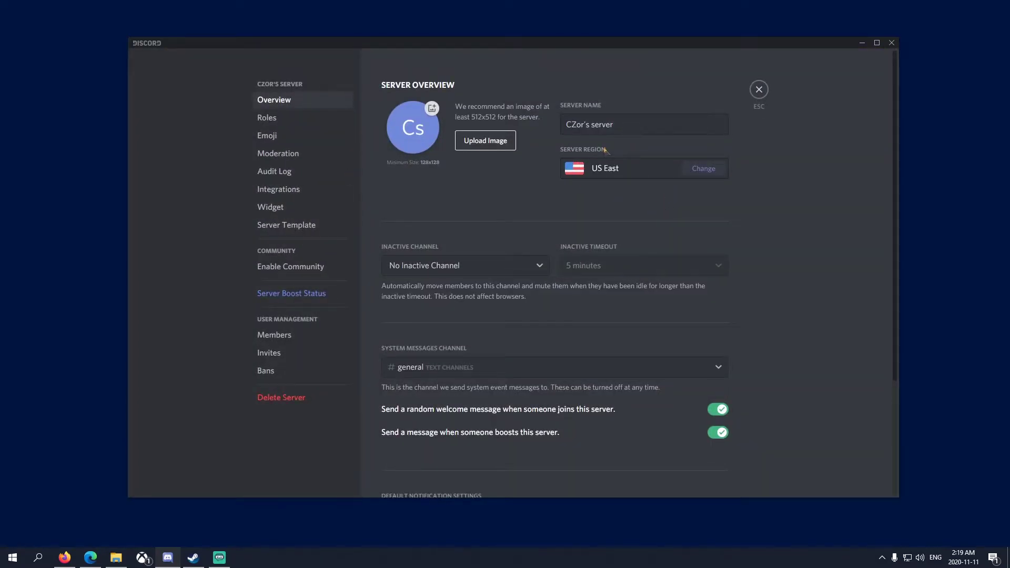
click(705, 168)
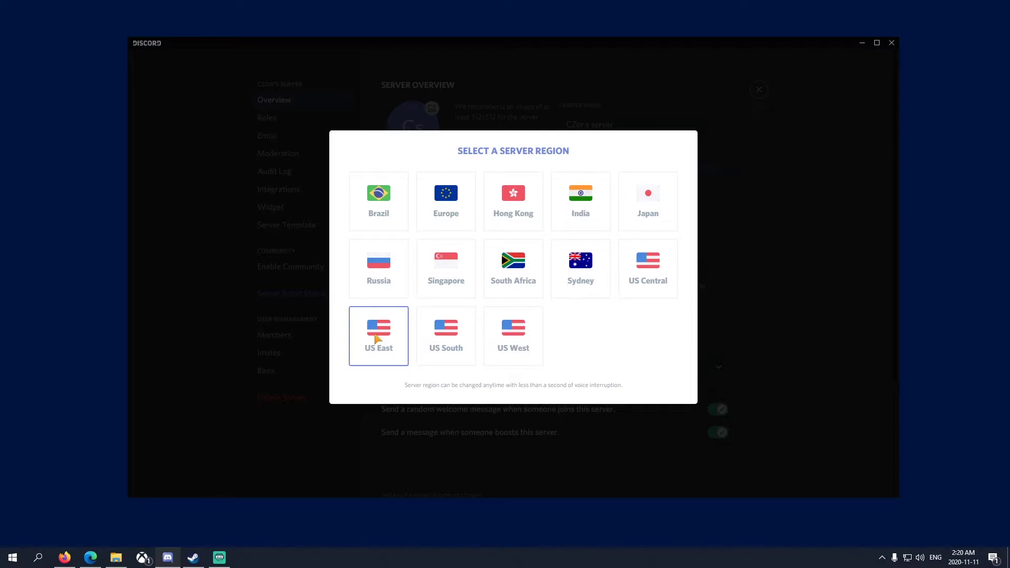
click(375, 336)
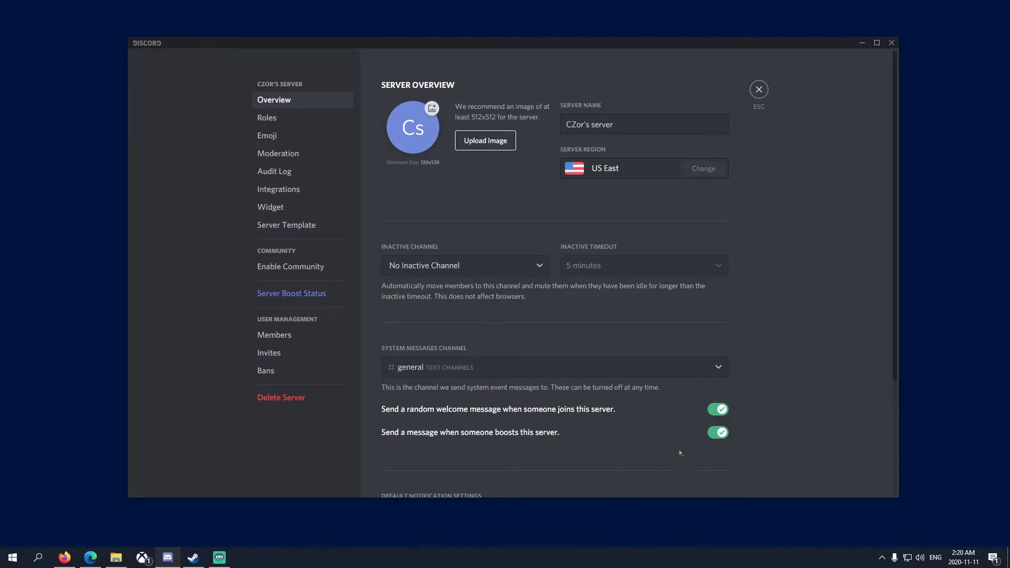
scroll(679, 453, down, 3)
scroll(708, 151, up, 3)
key(Escape)
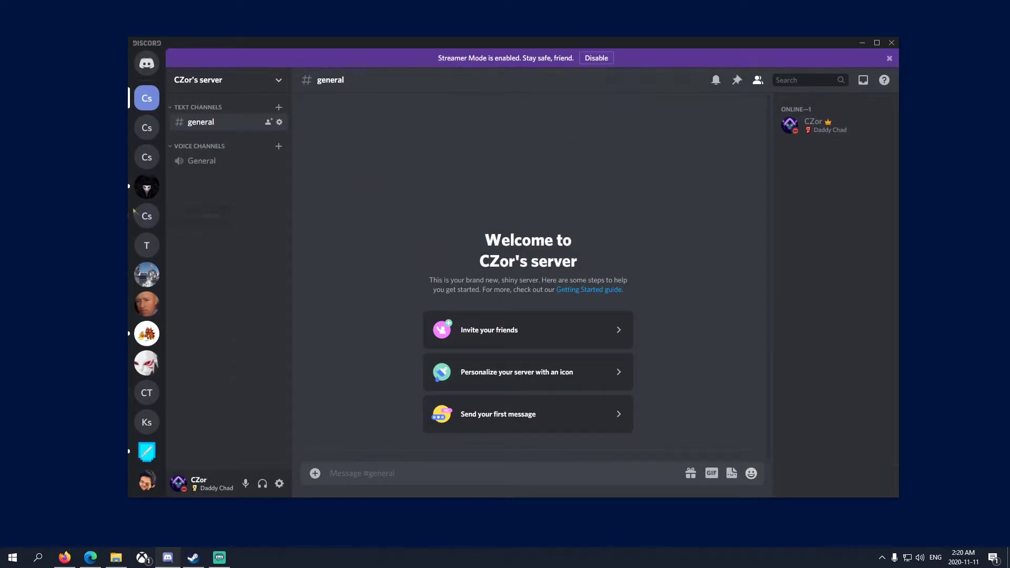
Open the MaNoCord server and examine its channel layout and the rules, notices, roleinfo and welcomes channels.
click(147, 186)
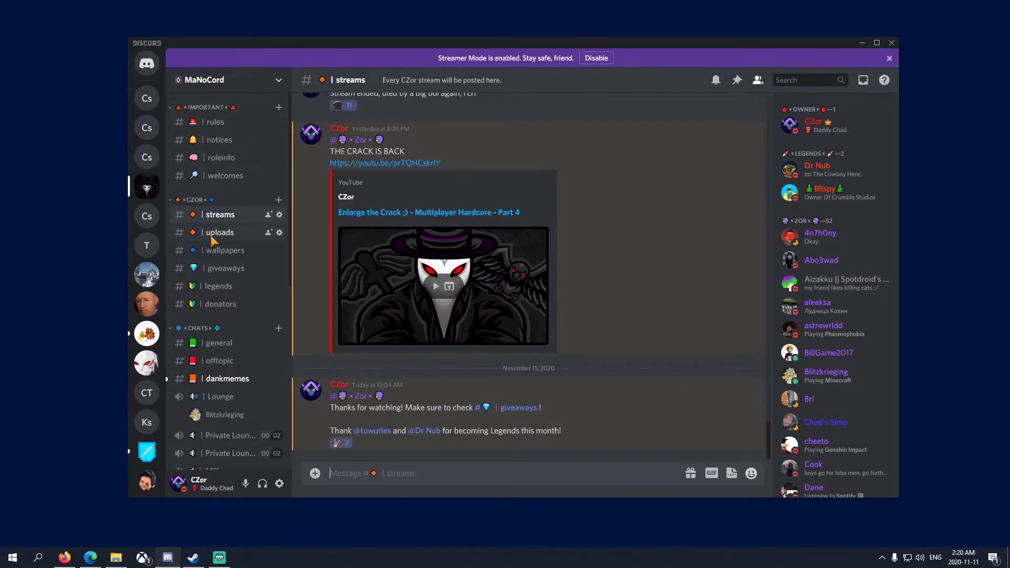
scroll(212, 241, down, 7)
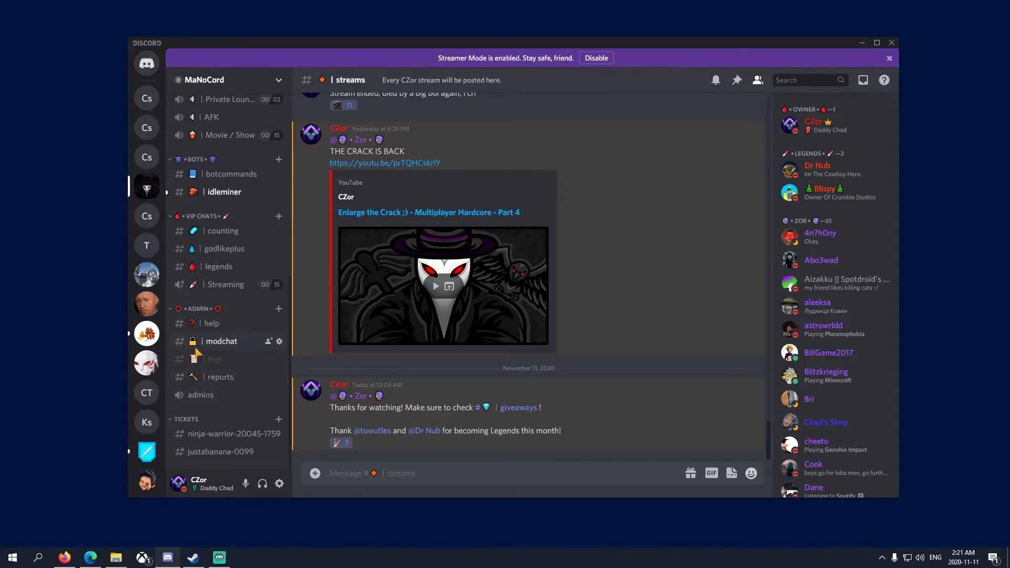
scroll(196, 353, up, 7)
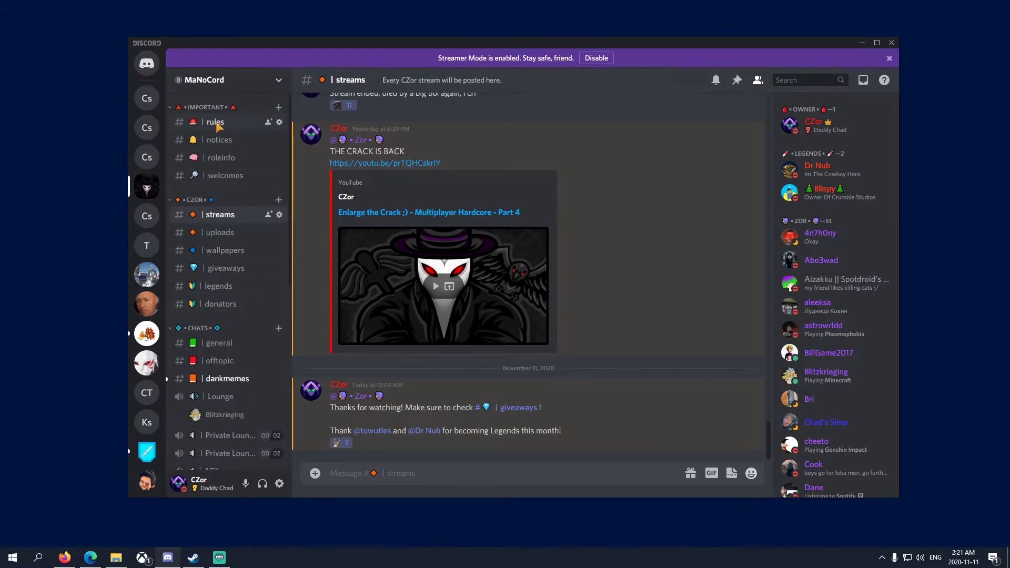
click(215, 125)
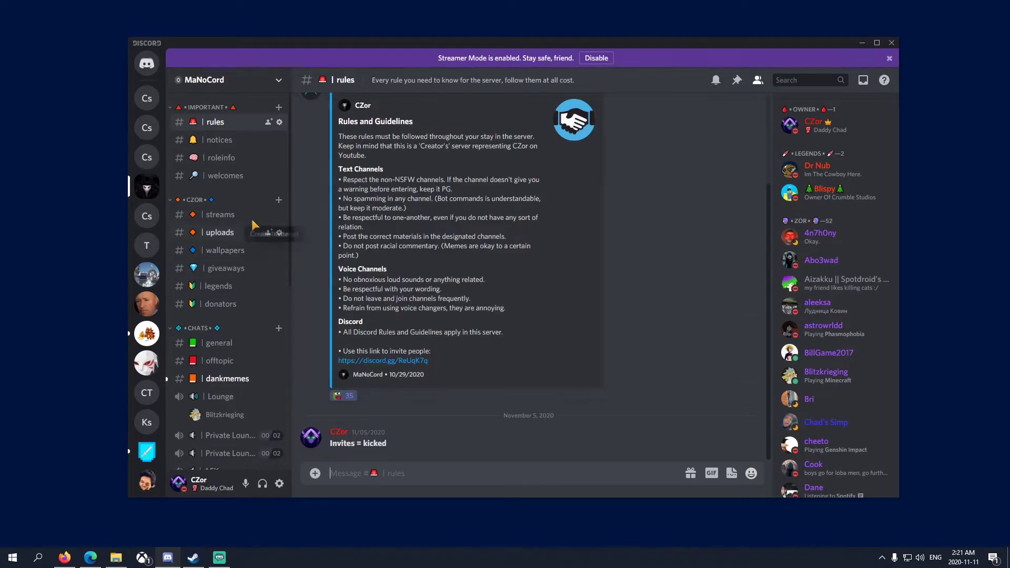
click(219, 142)
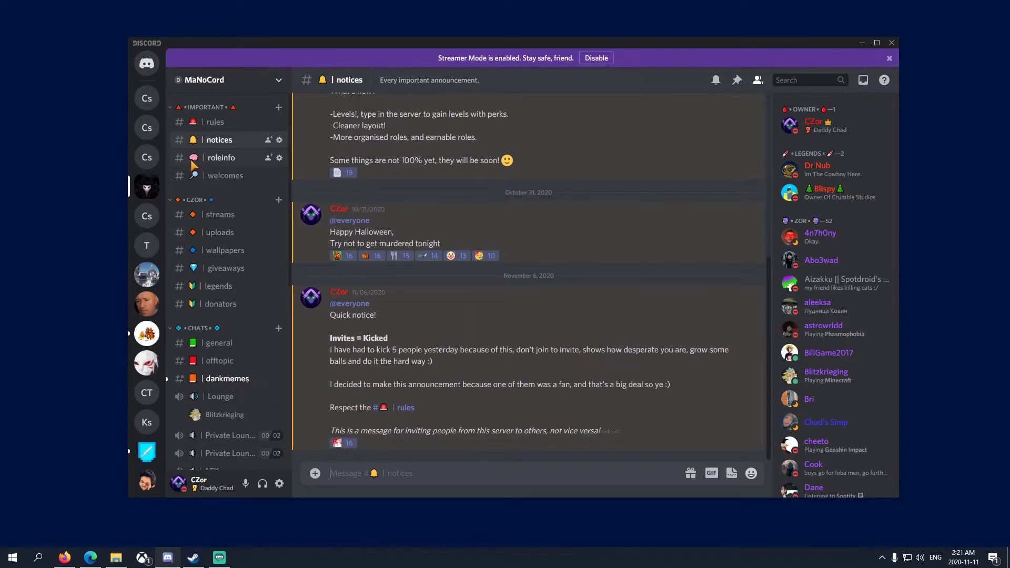
click(217, 160)
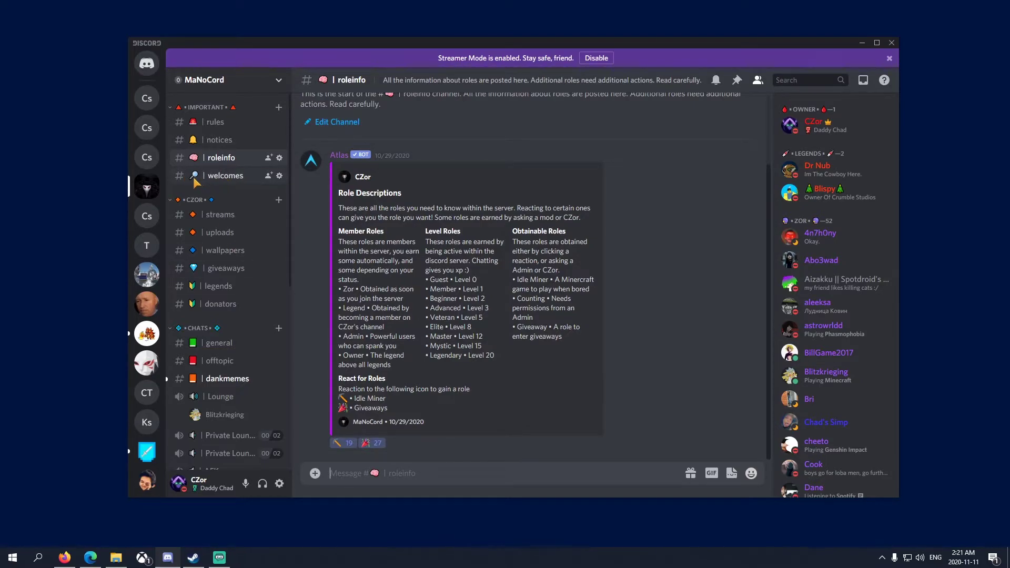
click(217, 178)
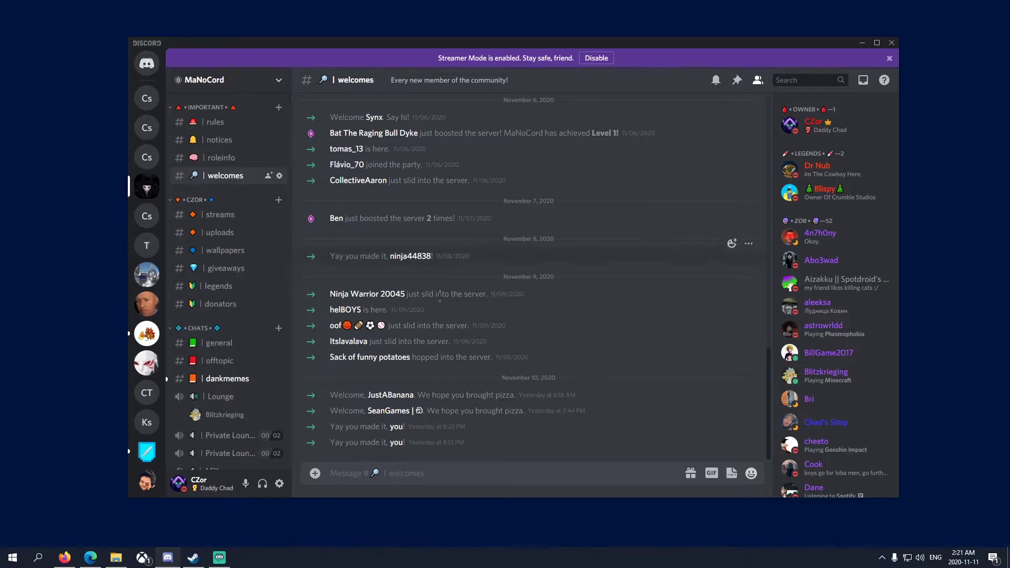
View a recently welcomed member's profile, and look through the donators, legends, giveaways, wallpapers, uploads and streams channels.
click(377, 396)
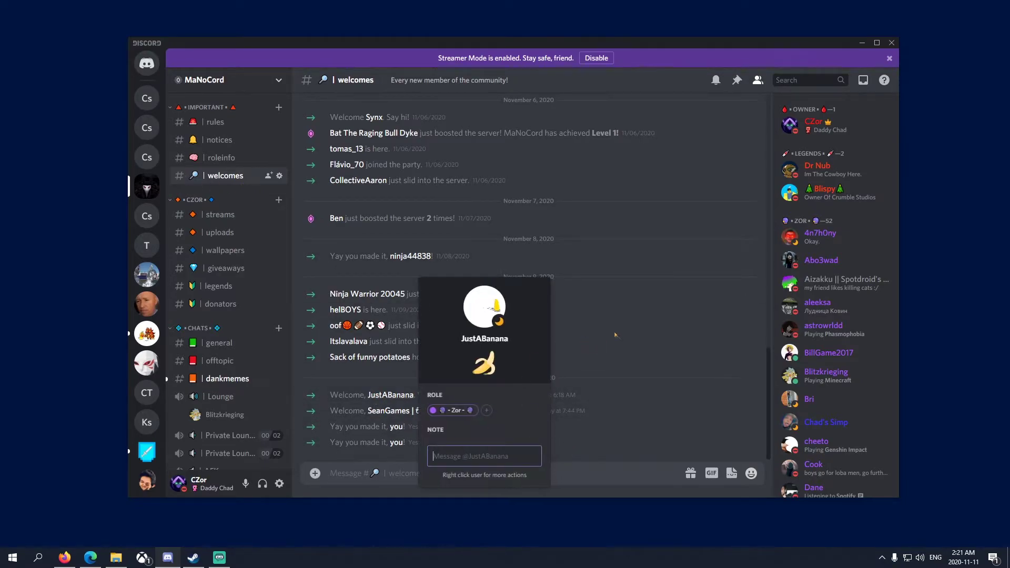
key(Escape)
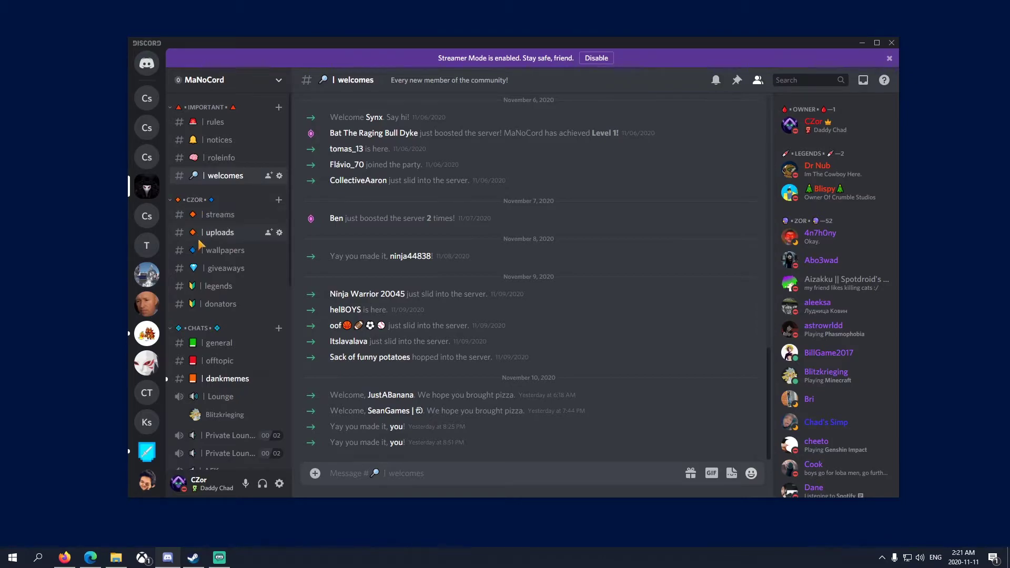
click(215, 306)
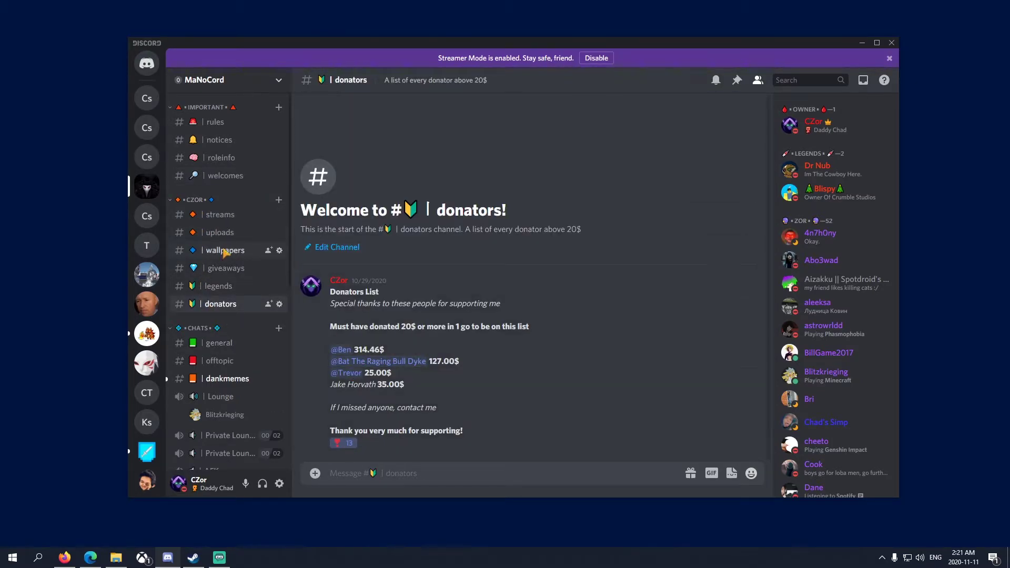
click(219, 286)
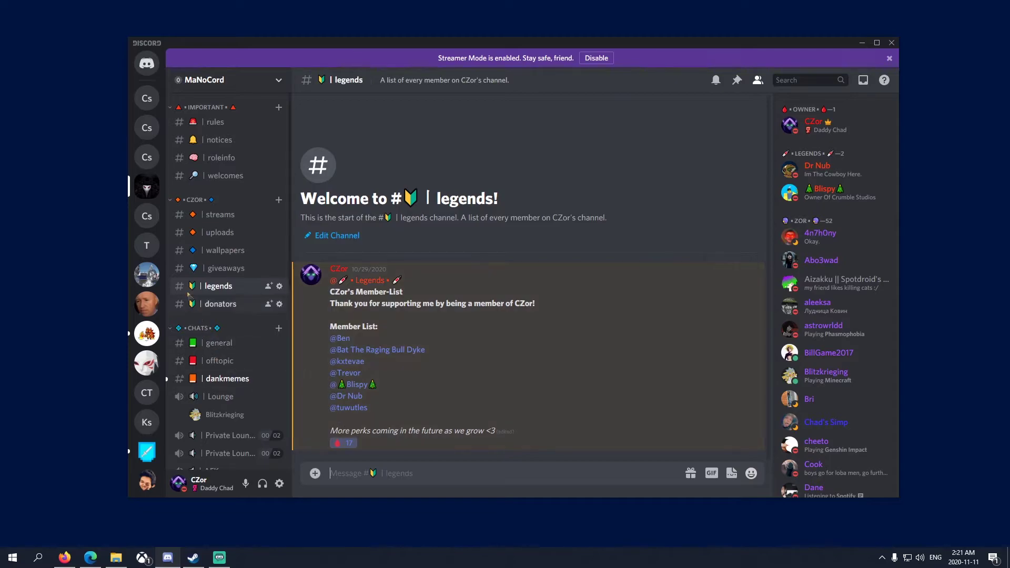
click(225, 268)
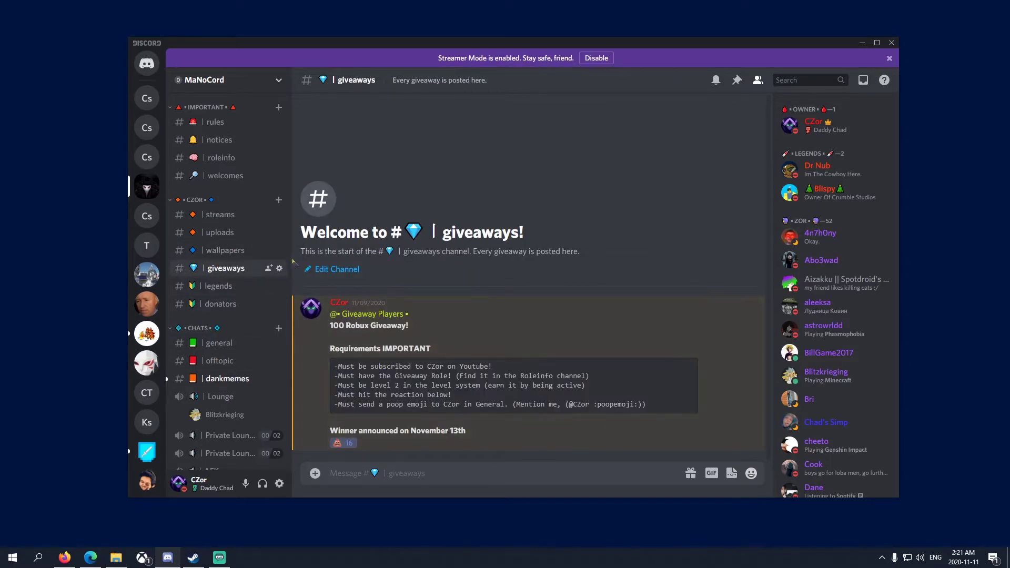
click(225, 250)
click(220, 232)
click(220, 215)
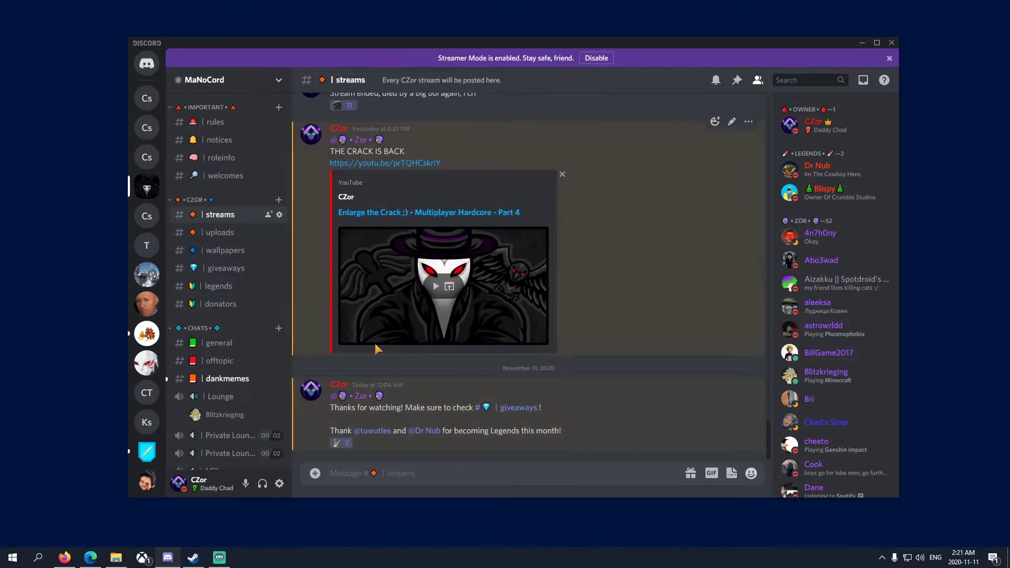
Examine how MaNoCord's channels are grouped into the Important, CZor, Chats, Bots, VIP Chats and Admin categories.
scroll(202, 258, down, 2)
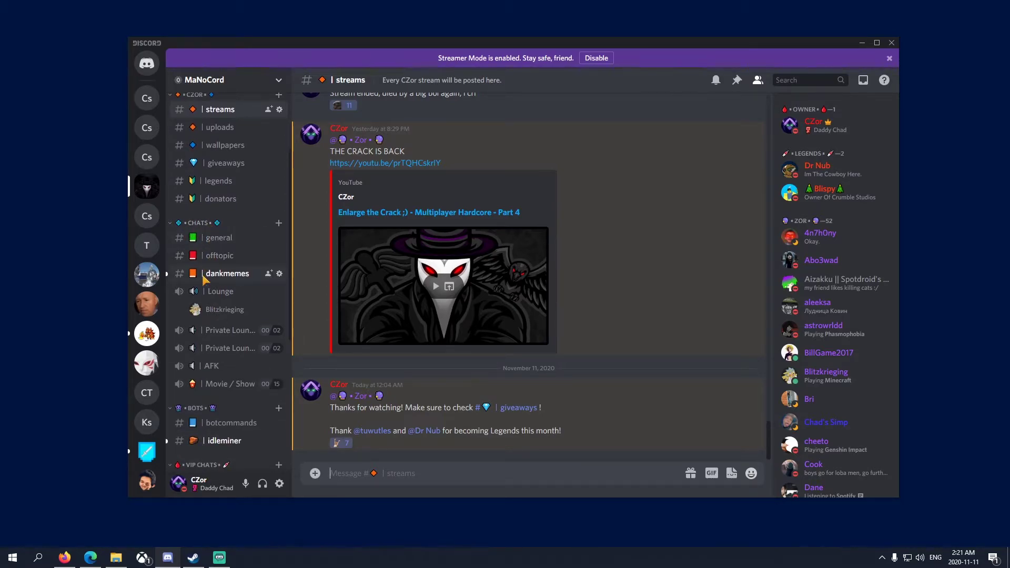
scroll(229, 266, up, 2)
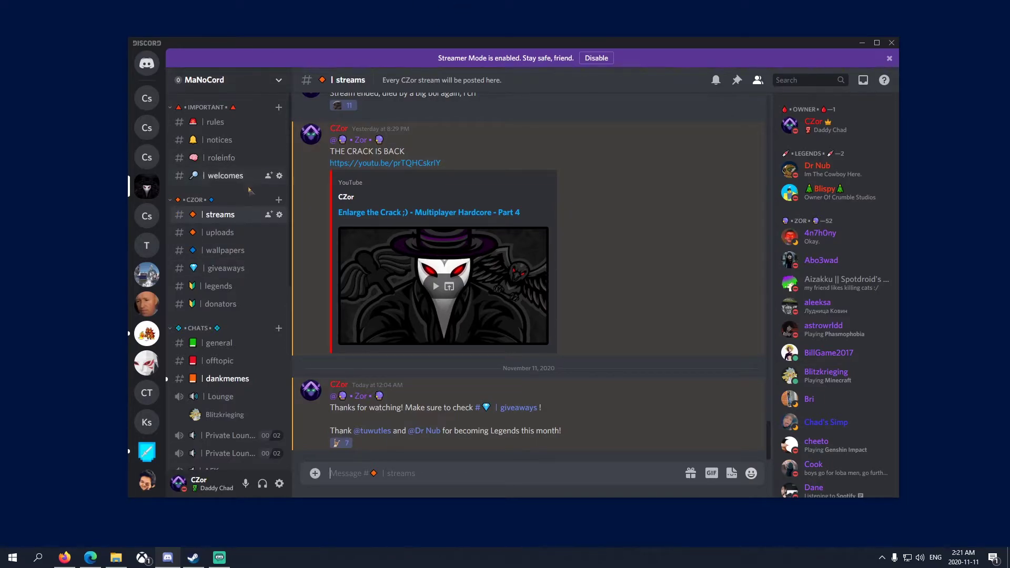
scroll(247, 342, down, 2)
scroll(254, 365, up, 2)
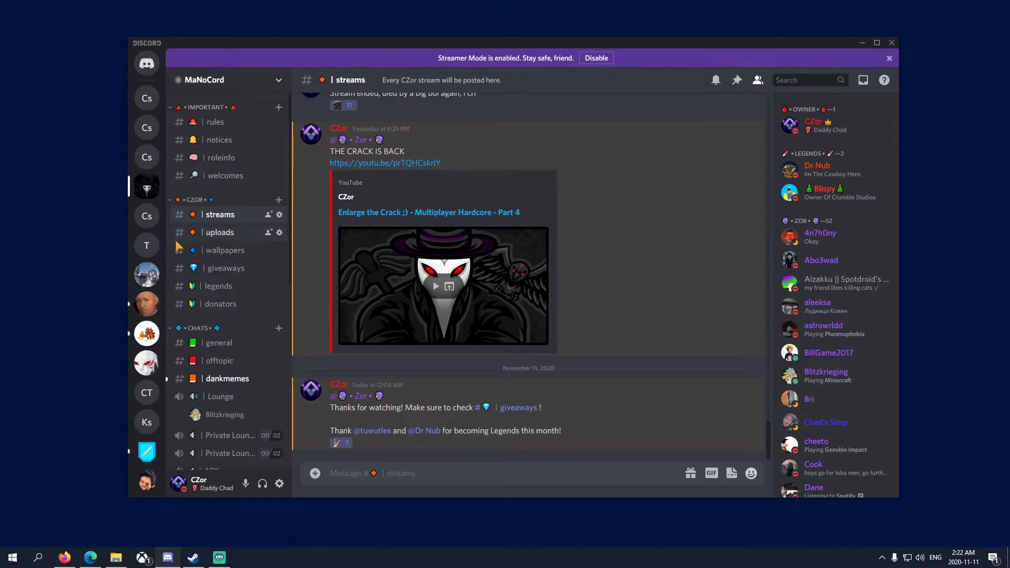
scroll(217, 253, down, 5)
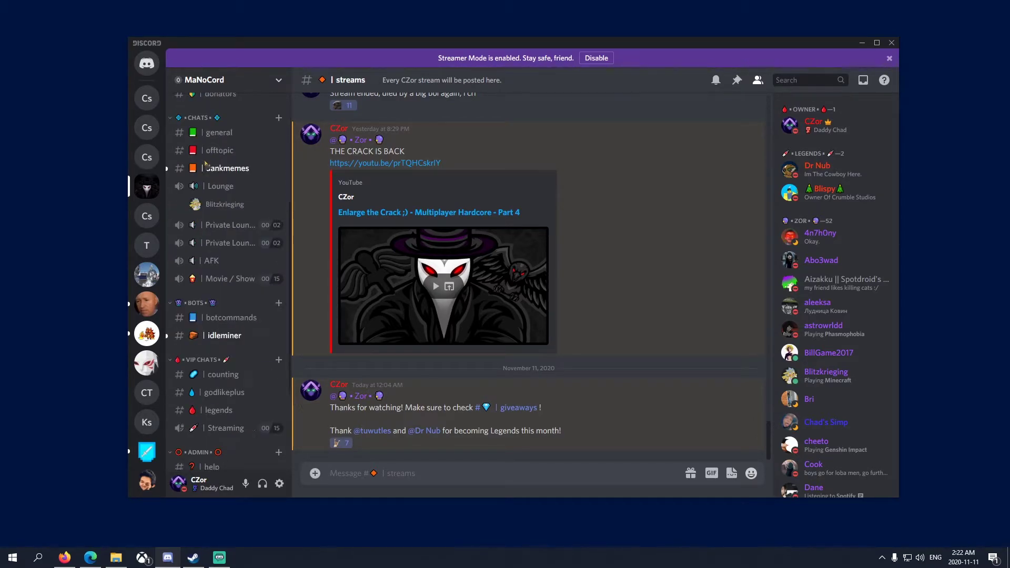
scroll(219, 295, up, 5)
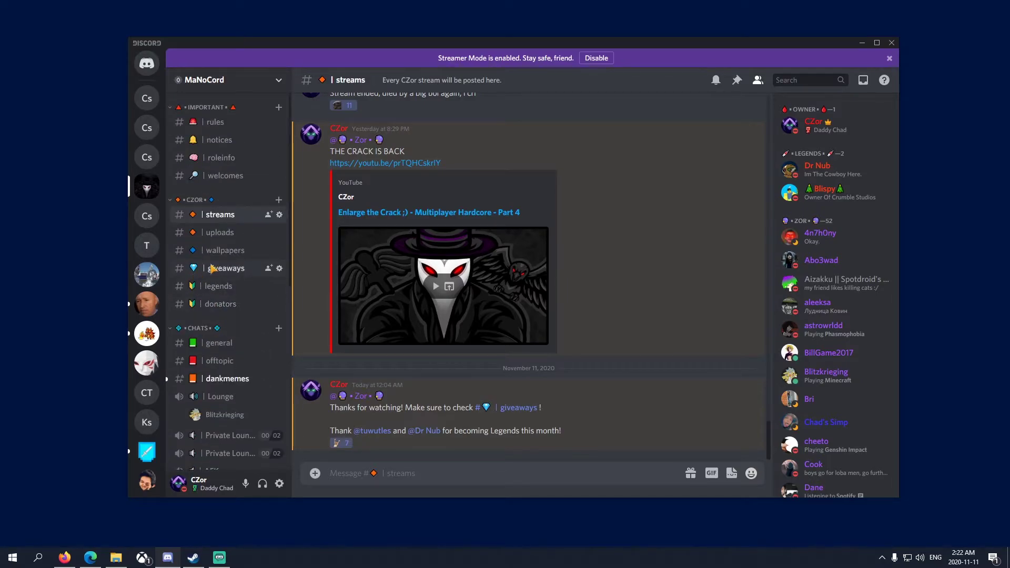
Open the [CST] server to compare its channel categories with MaNoCord's, and return to MaNoCord.
click(147, 303)
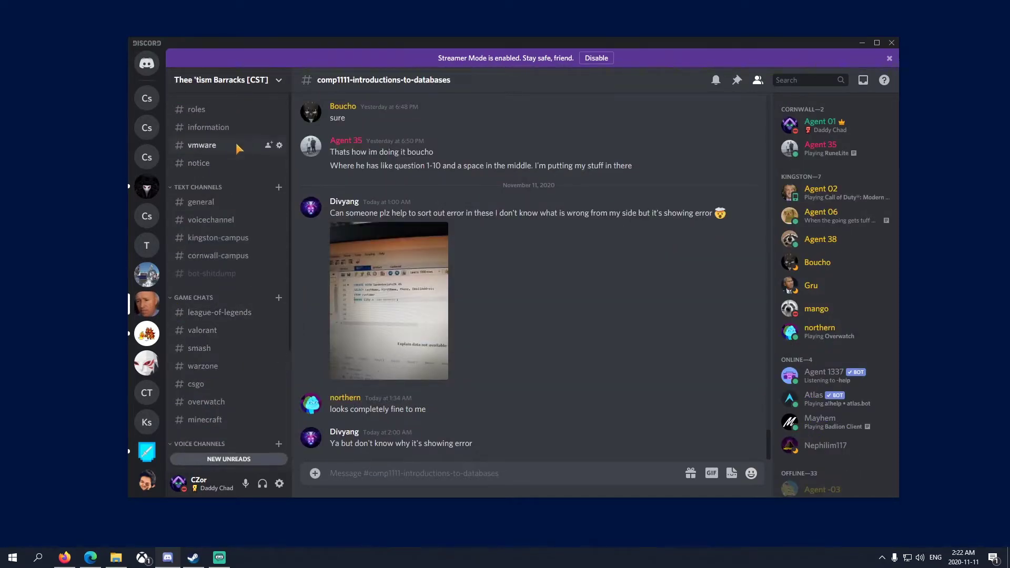
scroll(250, 302, down, 5)
scroll(242, 294, up, 5)
scroll(242, 294, down, 4)
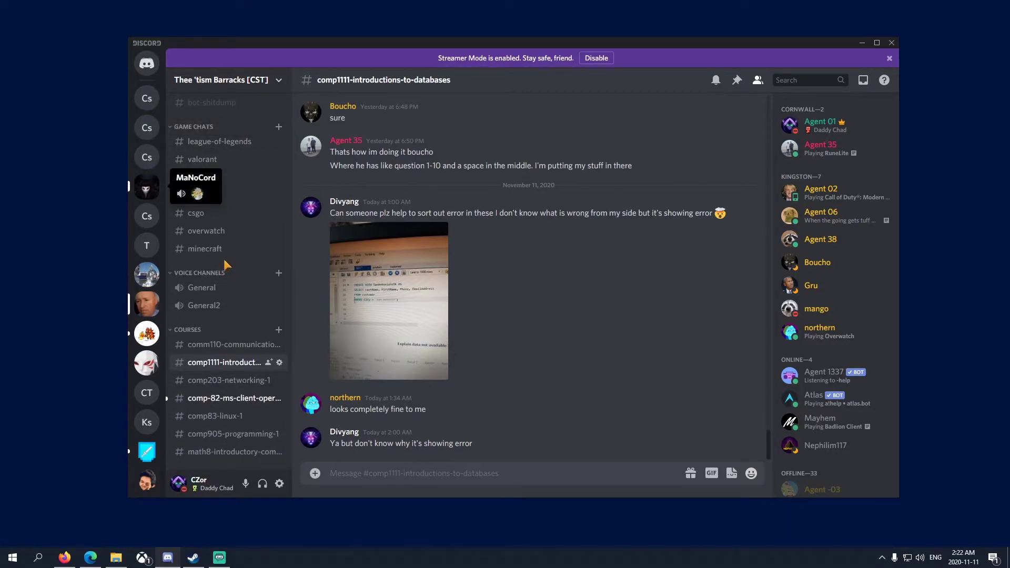
click(146, 187)
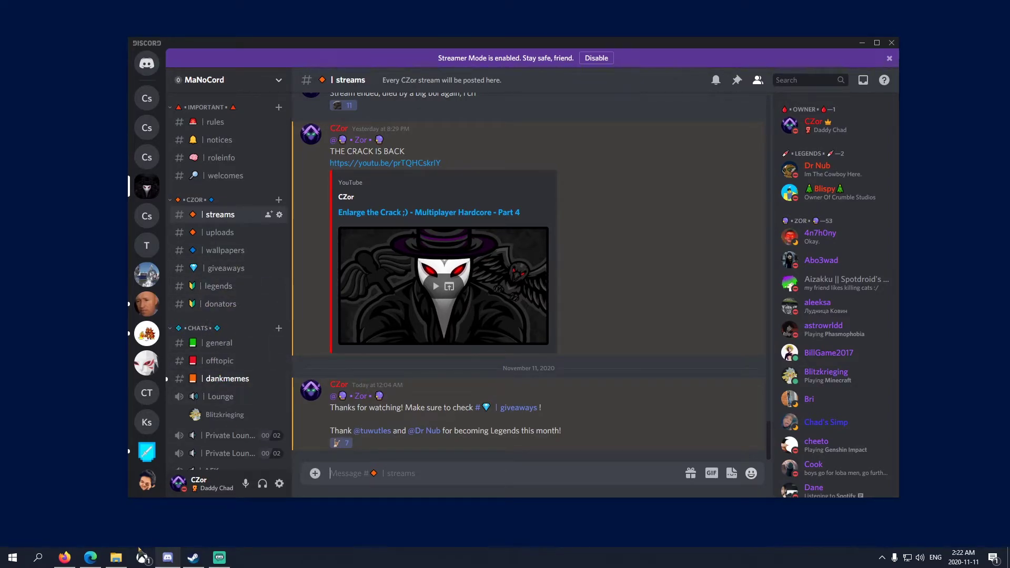
Switch to the Discord.Style site in Edge and open the Streamers template from the top voted templates.
click(90, 557)
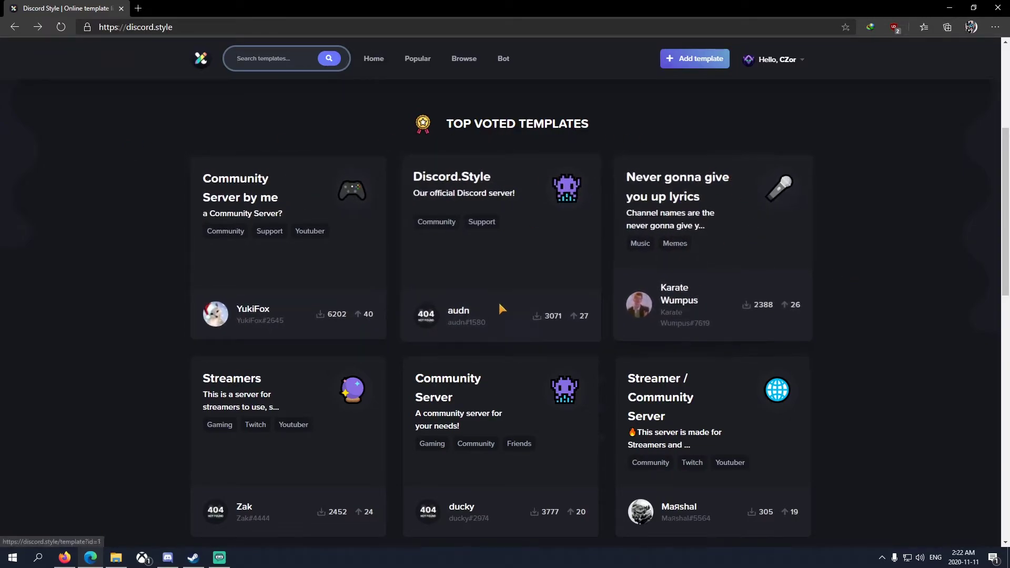
scroll(500, 302, down, 4)
scroll(500, 308, up, 4)
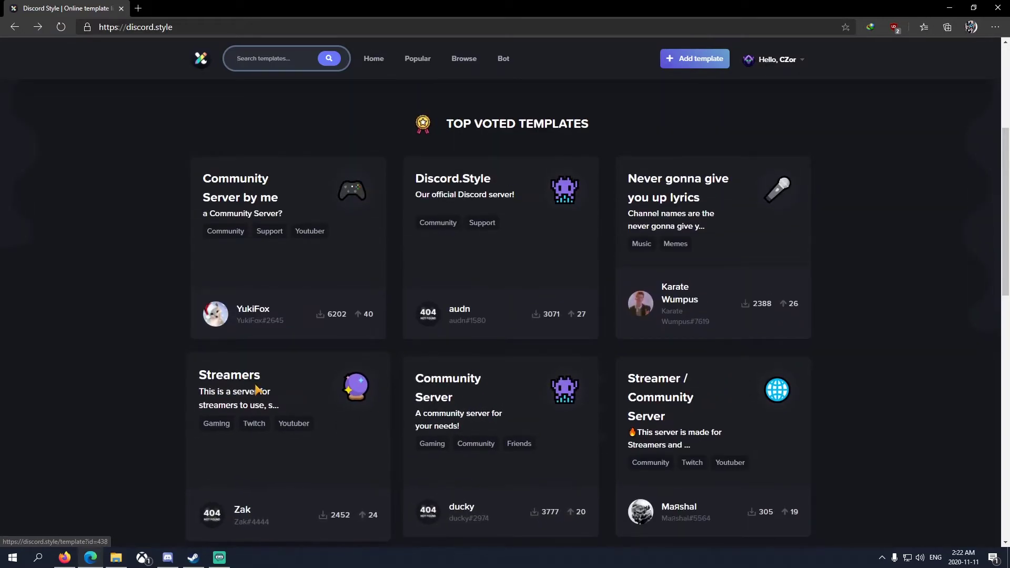
click(203, 385)
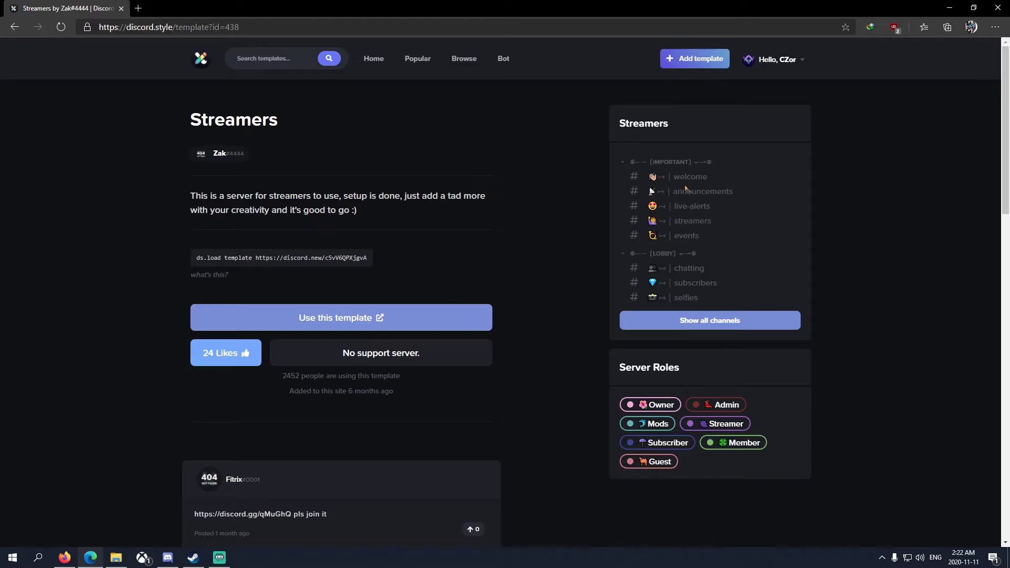
Expand the Streamers template's full channel list and examine its channels and server roles.
click(721, 322)
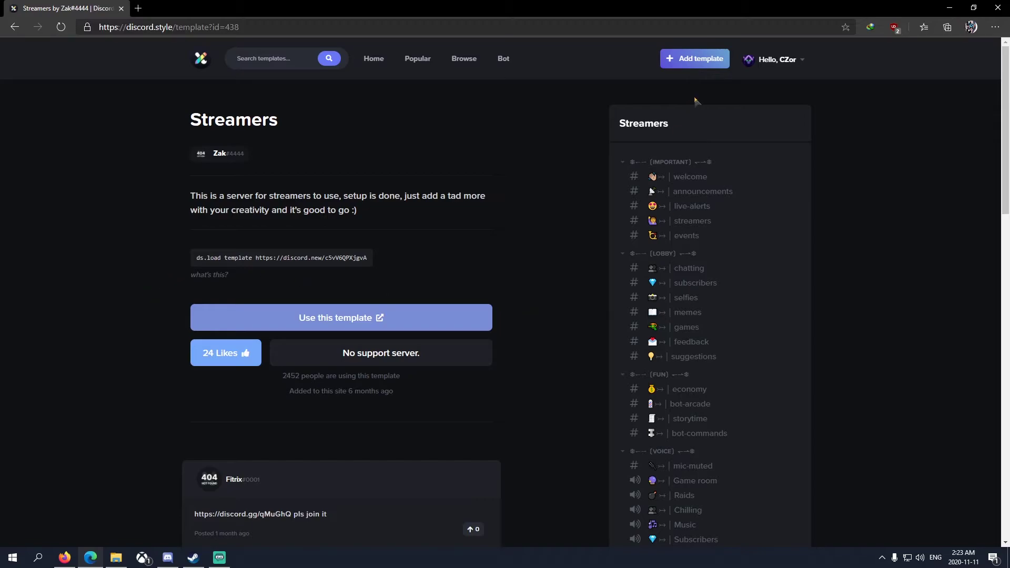
drag(651, 175, 749, 312)
scroll(721, 295, down, 4)
scroll(750, 312, up, 2)
click(747, 316)
scroll(737, 342, up, 3)
scroll(688, 401, down, 3)
scroll(691, 383, down, 3)
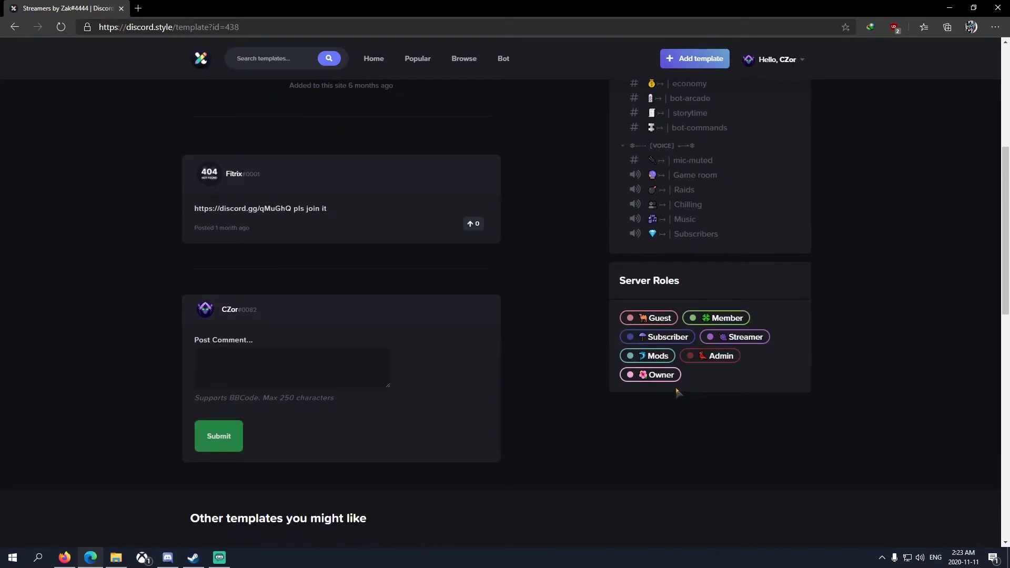
scroll(676, 388, up, 6)
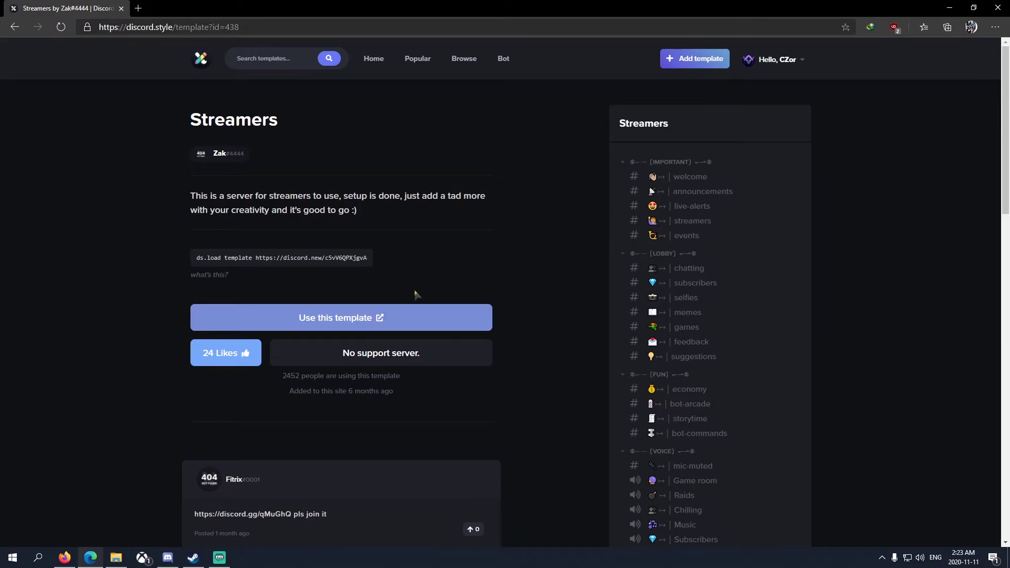
Use the Streamers template for a new server in the Discord app and name it CZor Community.
click(339, 333)
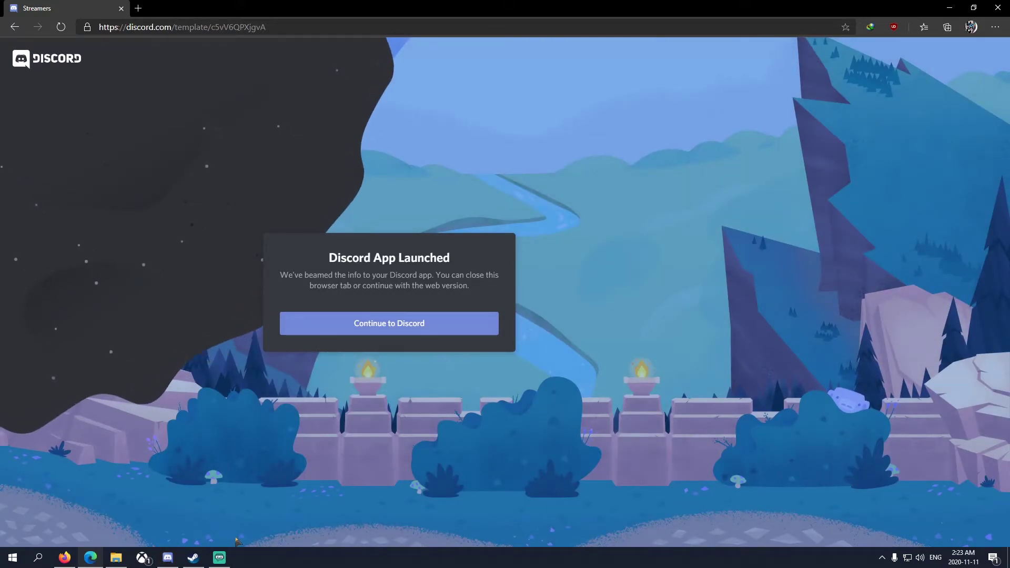
click(167, 558)
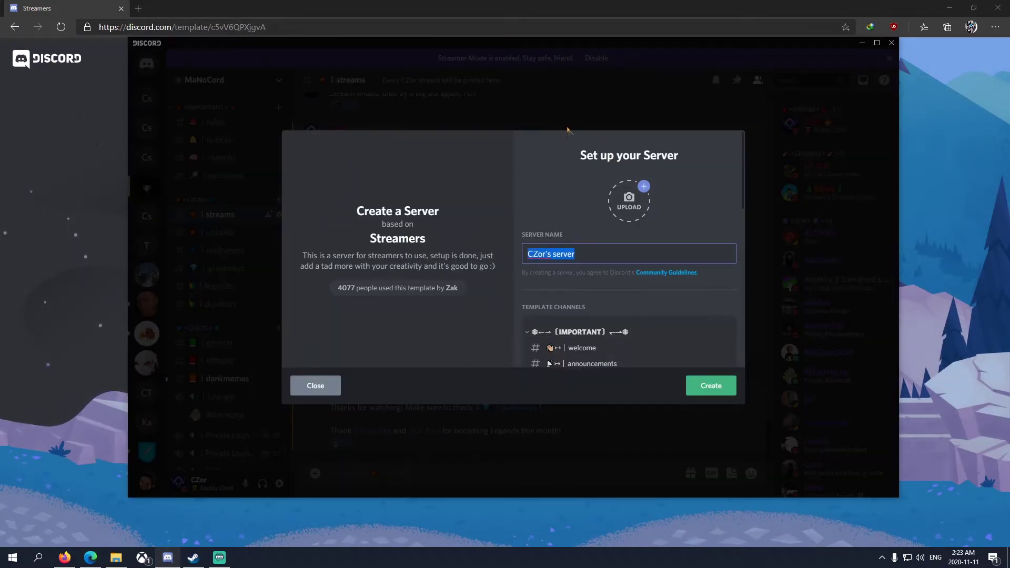
text(CZor Community)
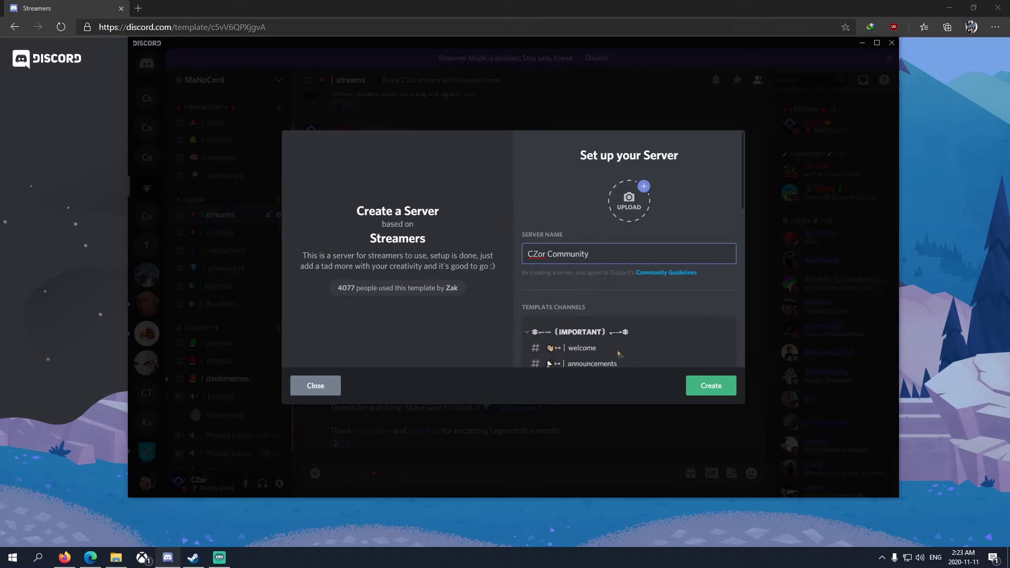
Review the template's channels, roles and permissions, and create the server.
scroll(652, 271, down, 1)
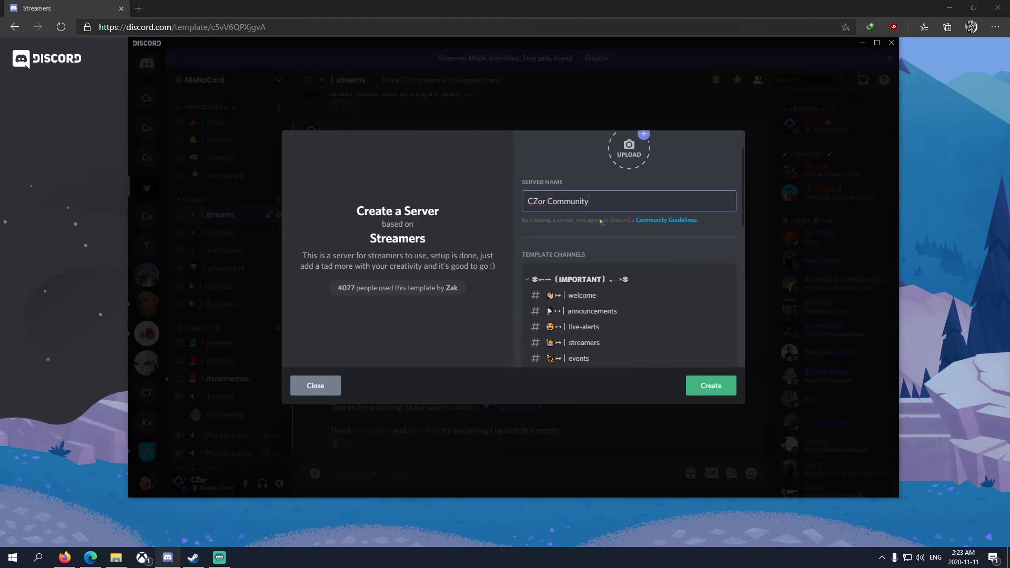
scroll(649, 225, down, 1)
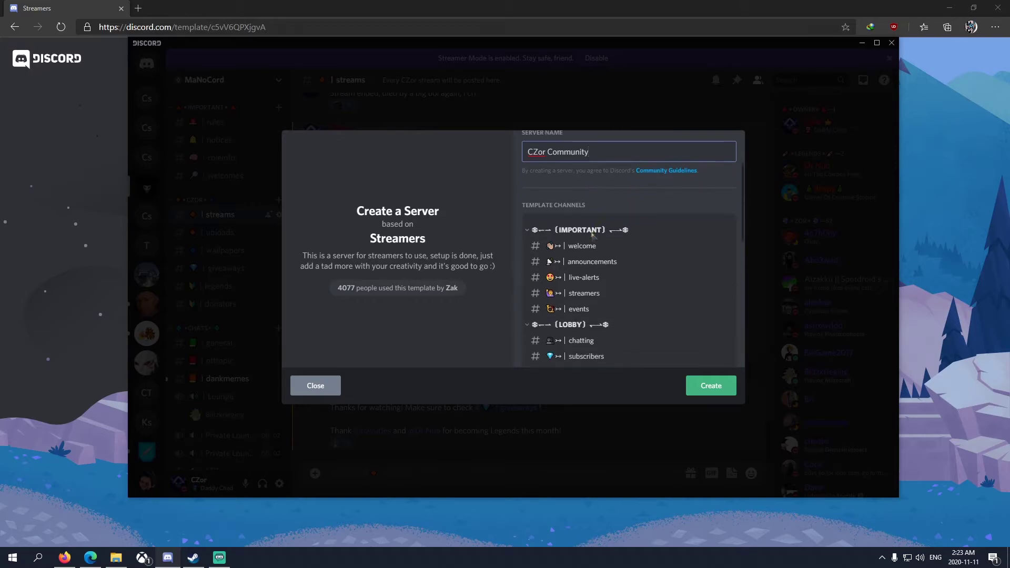
scroll(649, 225, up, 1)
scroll(606, 232, down, 2)
scroll(606, 232, up, 3)
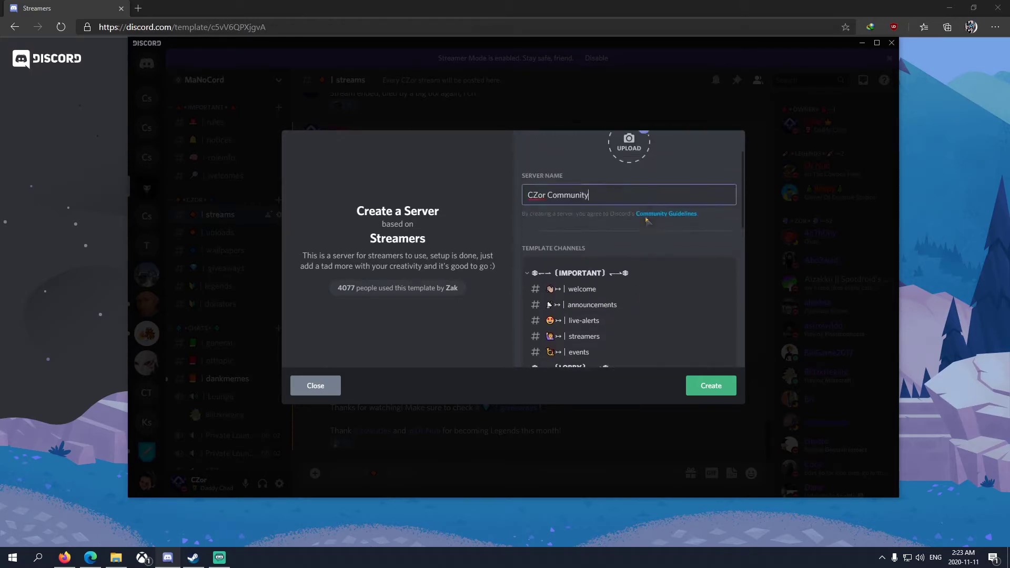
scroll(626, 297, down, 1)
scroll(627, 298, down, 10)
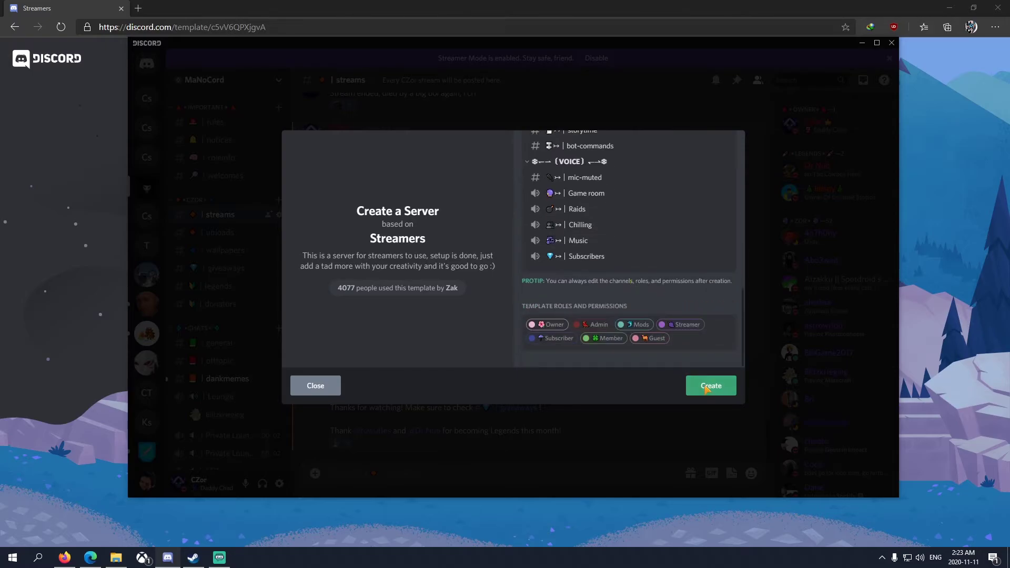
key(Return)
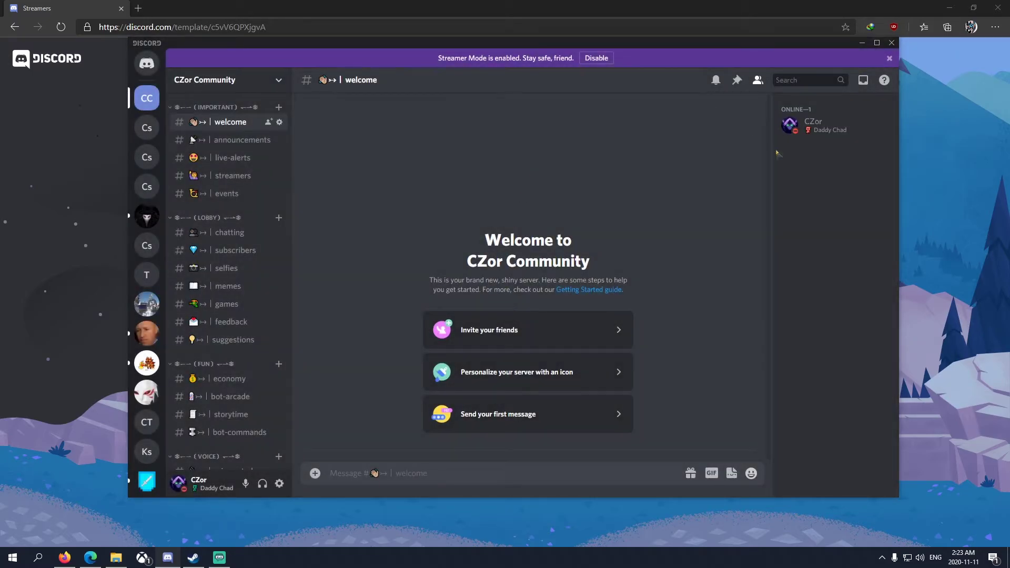
Assign the Owner role to the server owner's own account in the member list.
click(780, 128)
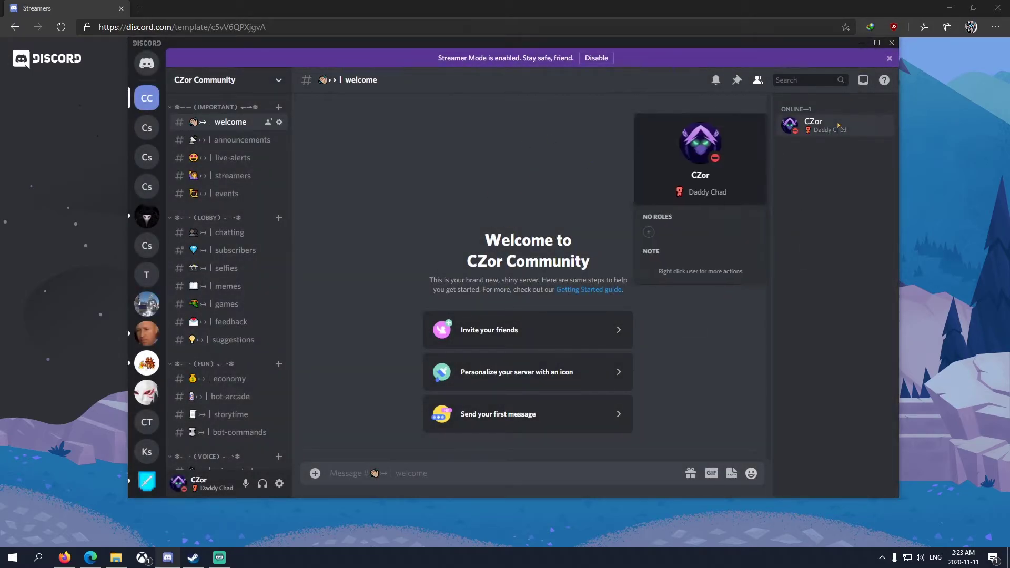
click(651, 232)
click(620, 285)
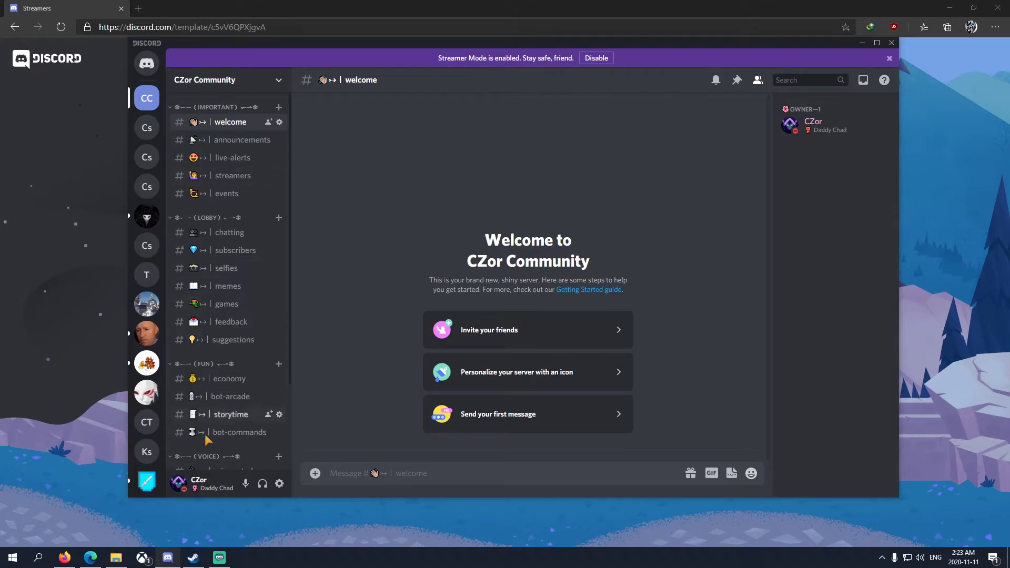
right_click(210, 108)
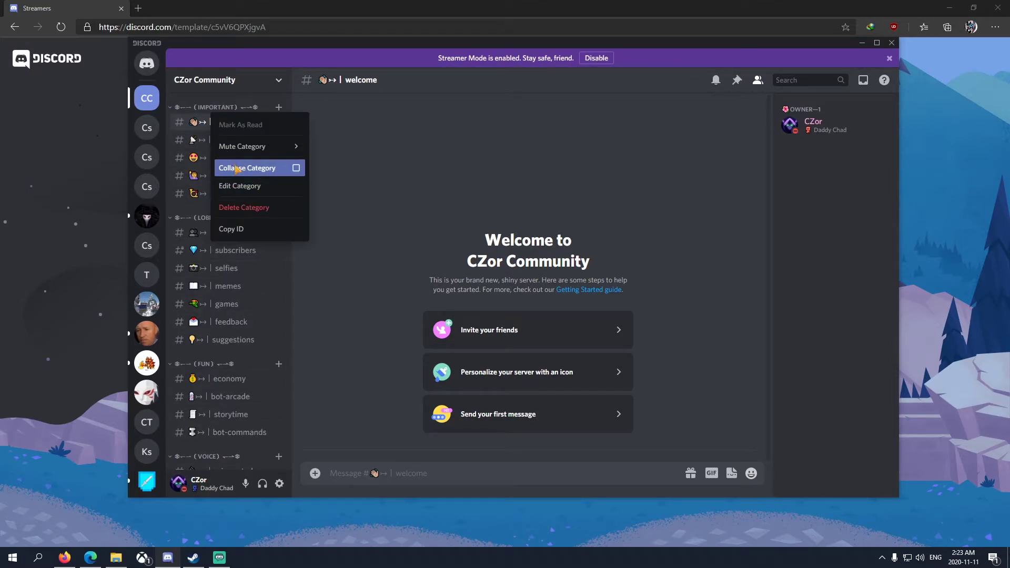
click(235, 186)
click(322, 117)
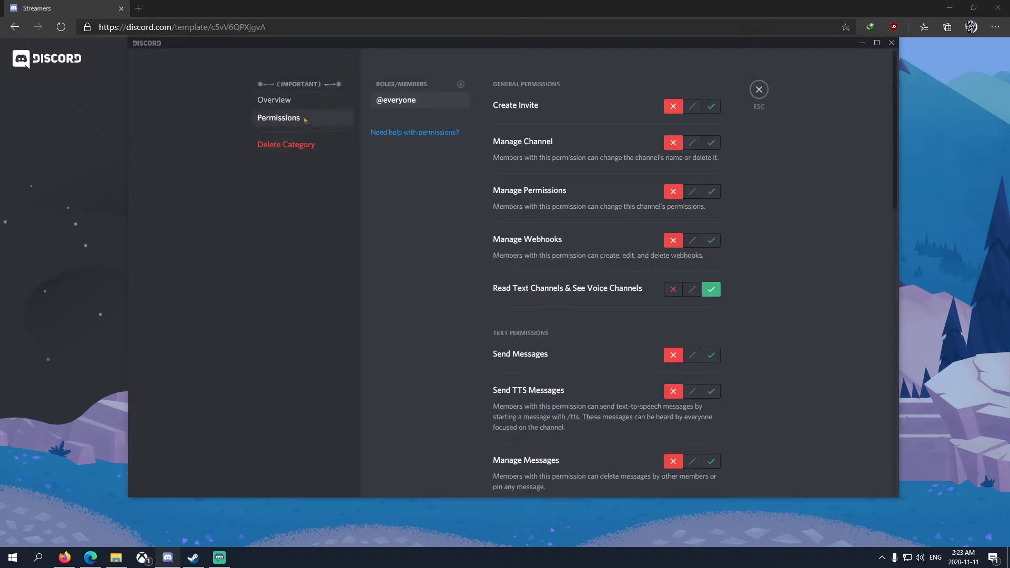
scroll(674, 130, down, 3)
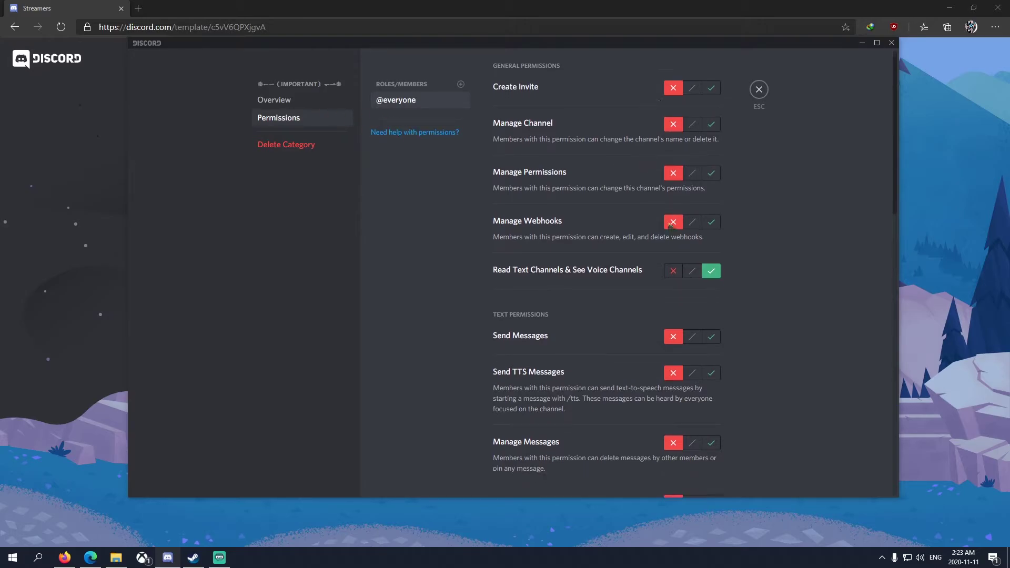
scroll(705, 163, down, 4)
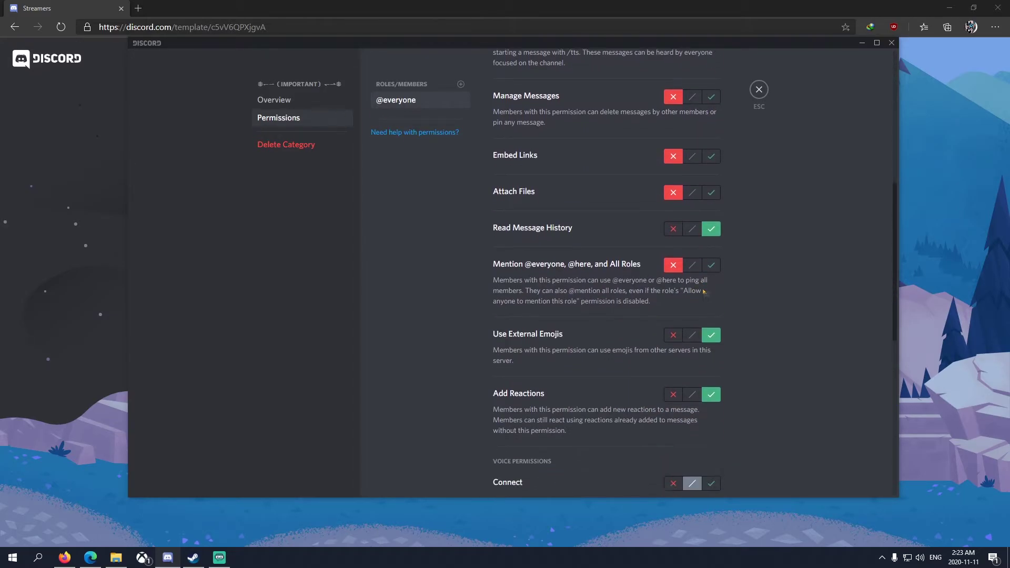
scroll(756, 100, up, 4)
click(758, 90)
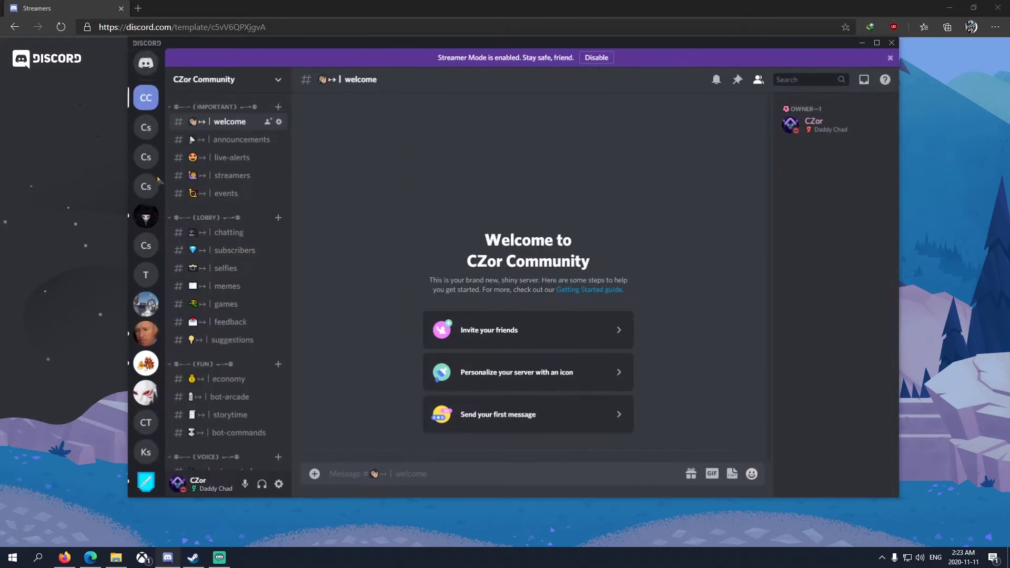
Open the games channel's settings, review the Mods and Owner permissions, and close the settings.
right_click(223, 306)
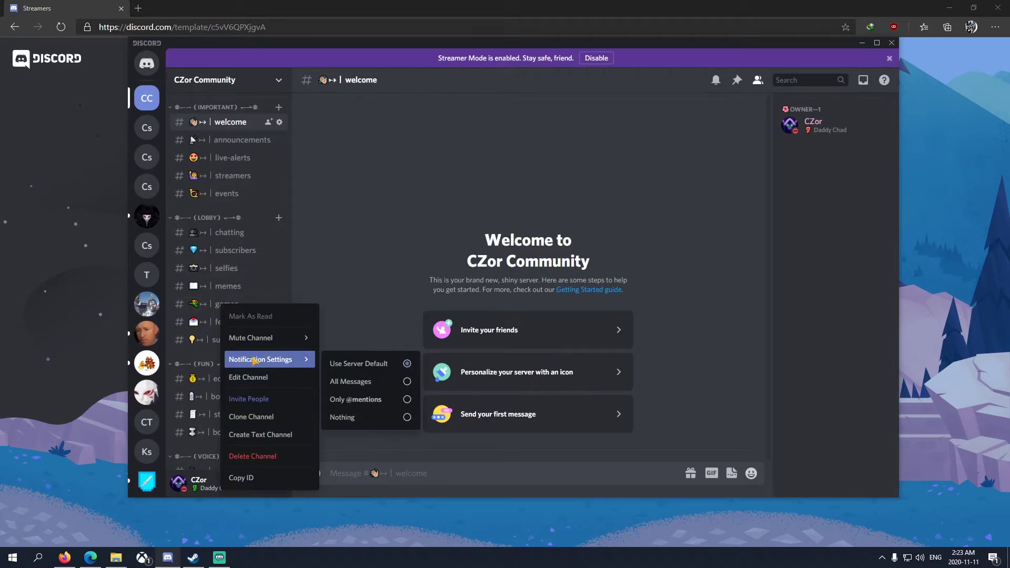
click(250, 377)
click(281, 119)
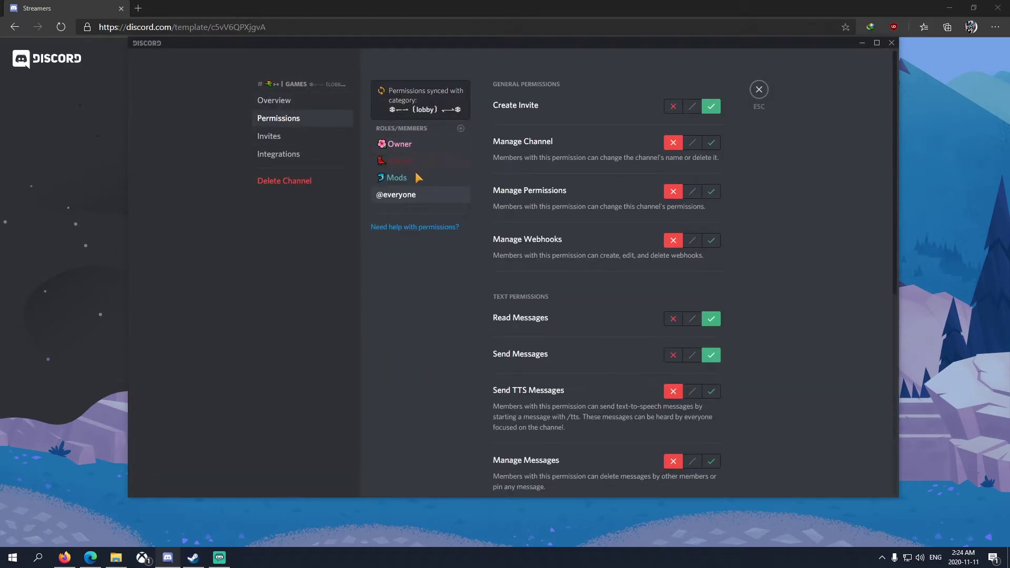
click(400, 178)
scroll(579, 237, down, 5)
scroll(578, 237, up, 5)
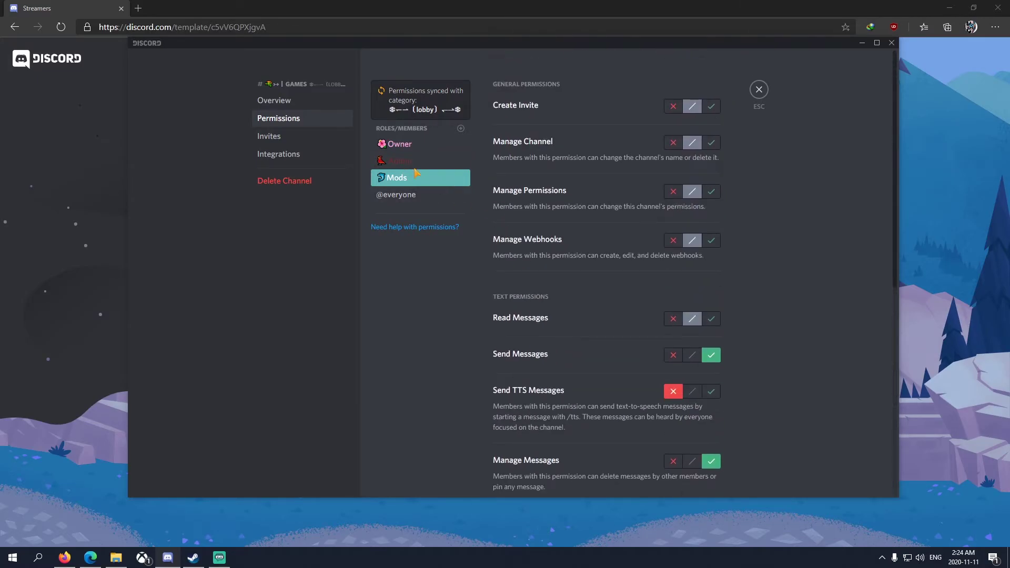
click(400, 143)
scroll(600, 242, down, 5)
scroll(599, 242, down, 3)
click(760, 89)
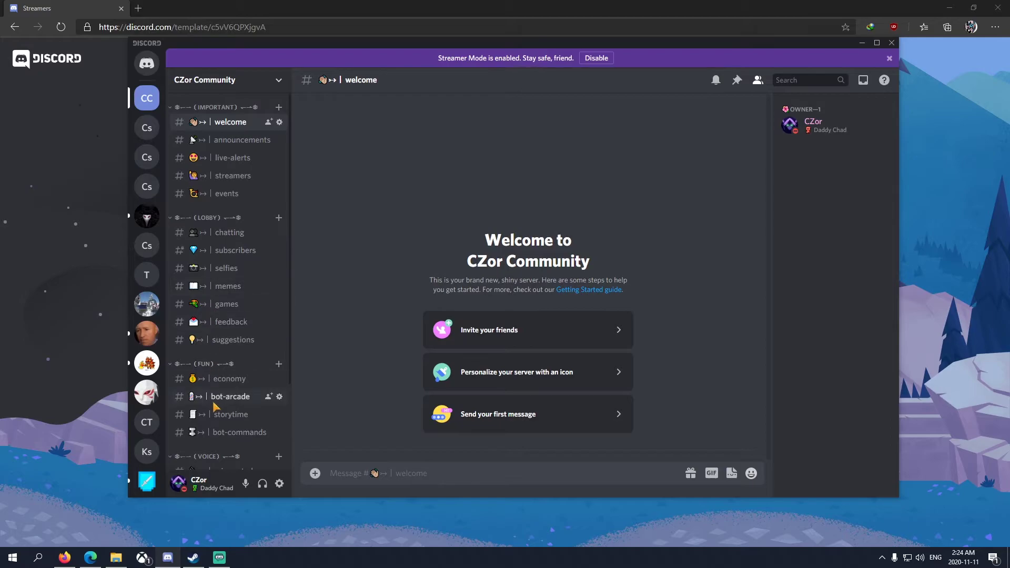
Look through the CZor Community channels, opening live-alerts, streamers and events, and examine the Lobby, Fun and Voice categories.
scroll(221, 337, down, 2)
scroll(221, 319, up, 2)
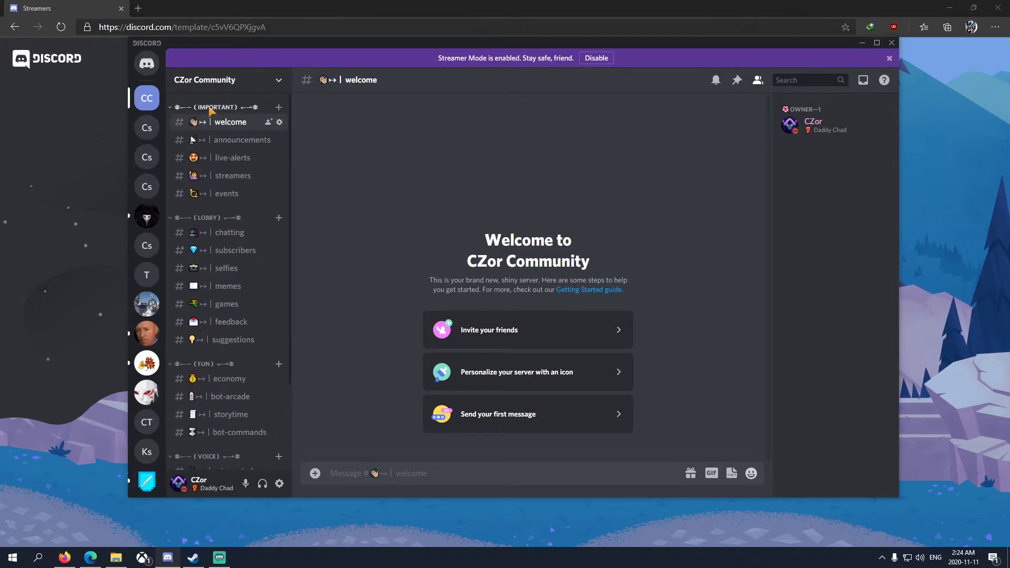
click(229, 158)
click(231, 176)
click(235, 194)
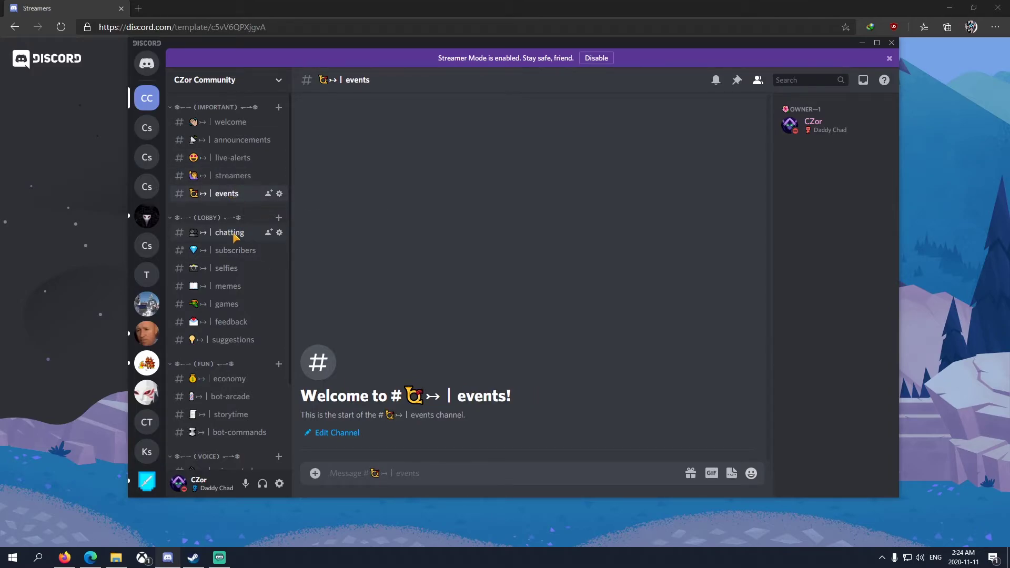
scroll(226, 232, down, 2)
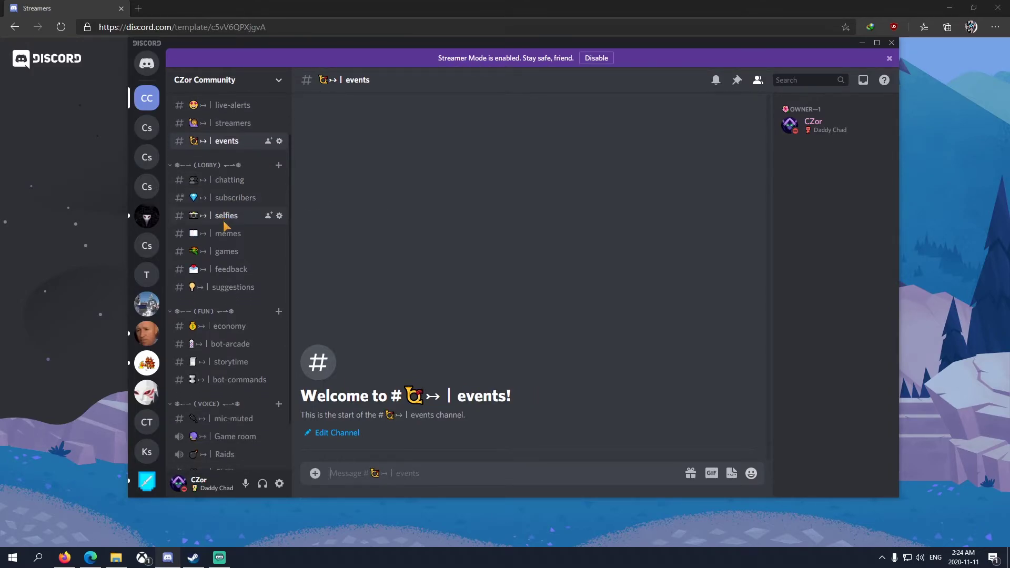
scroll(234, 242, down, 2)
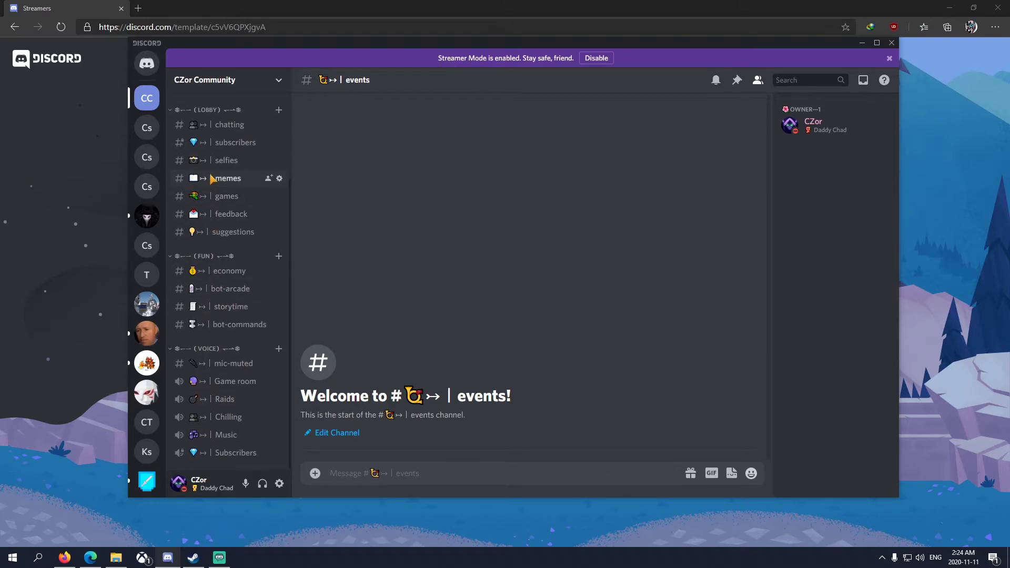
scroll(212, 179, up, 3)
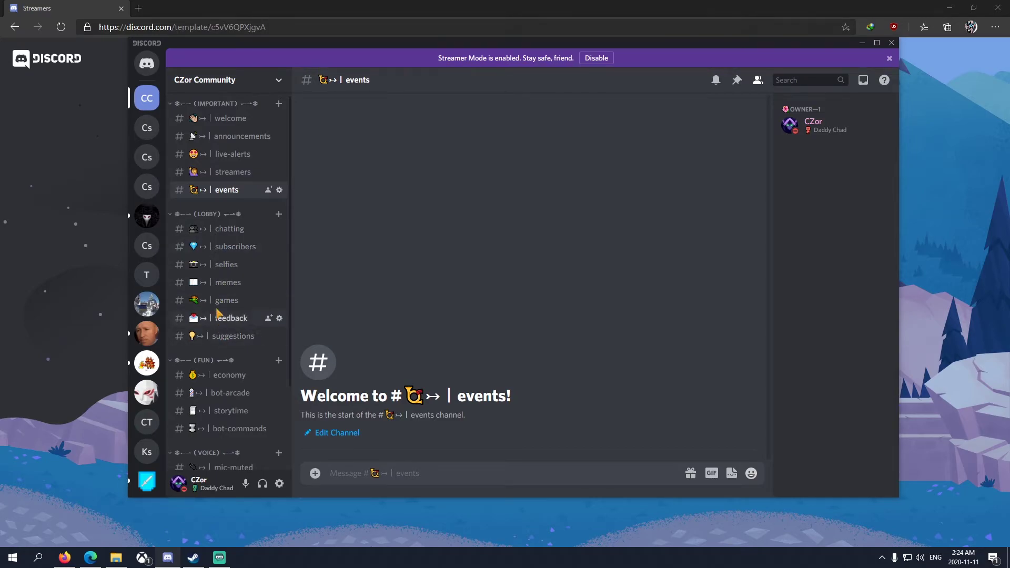
scroll(224, 211, down, 3)
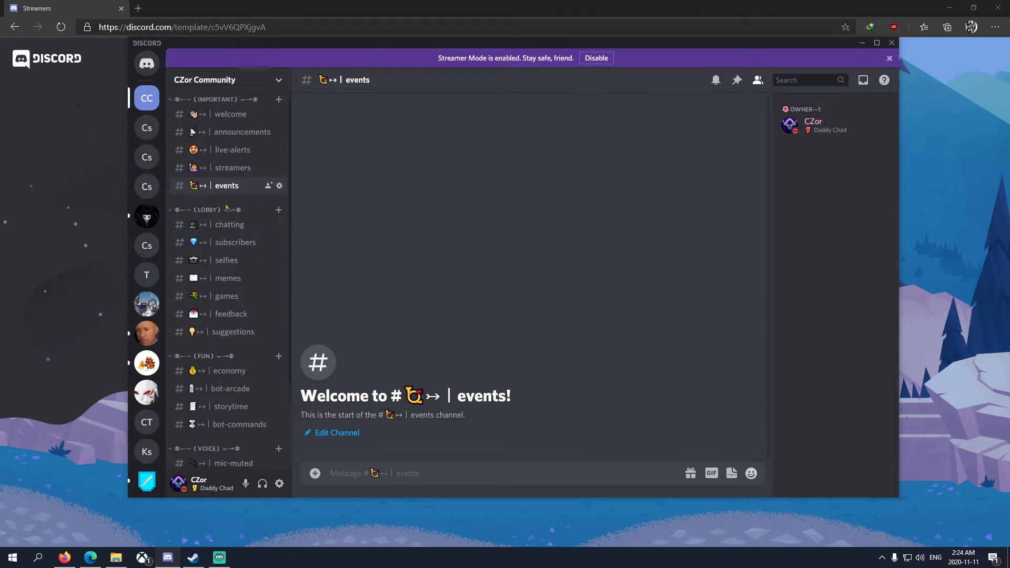
scroll(226, 210, up, 3)
click(231, 84)
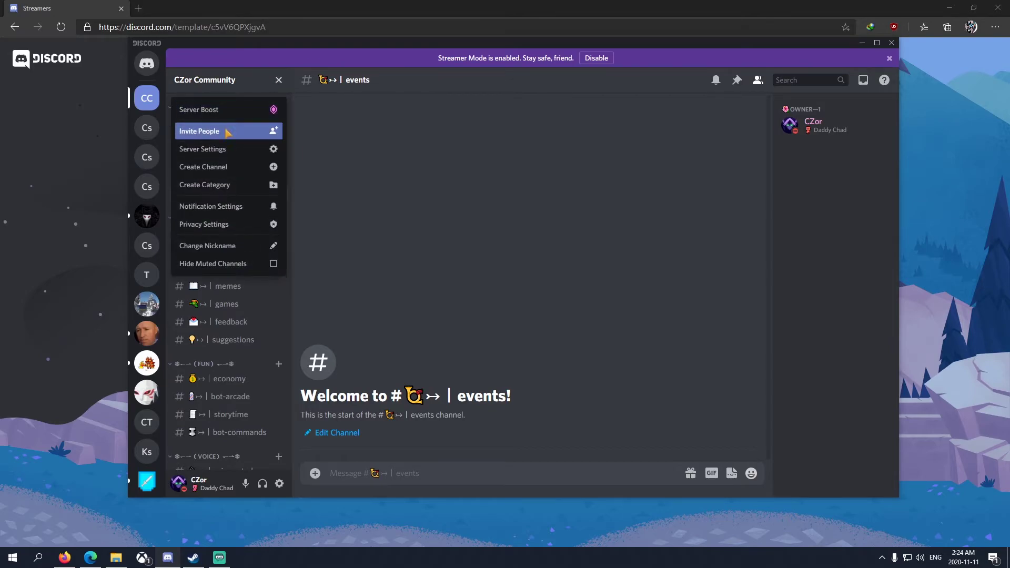
click(207, 150)
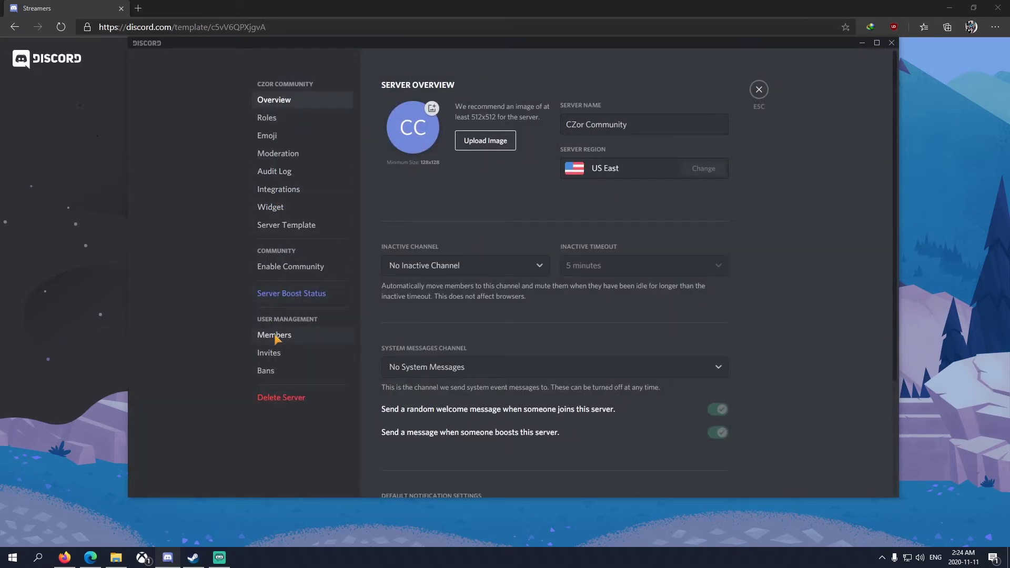
click(274, 122)
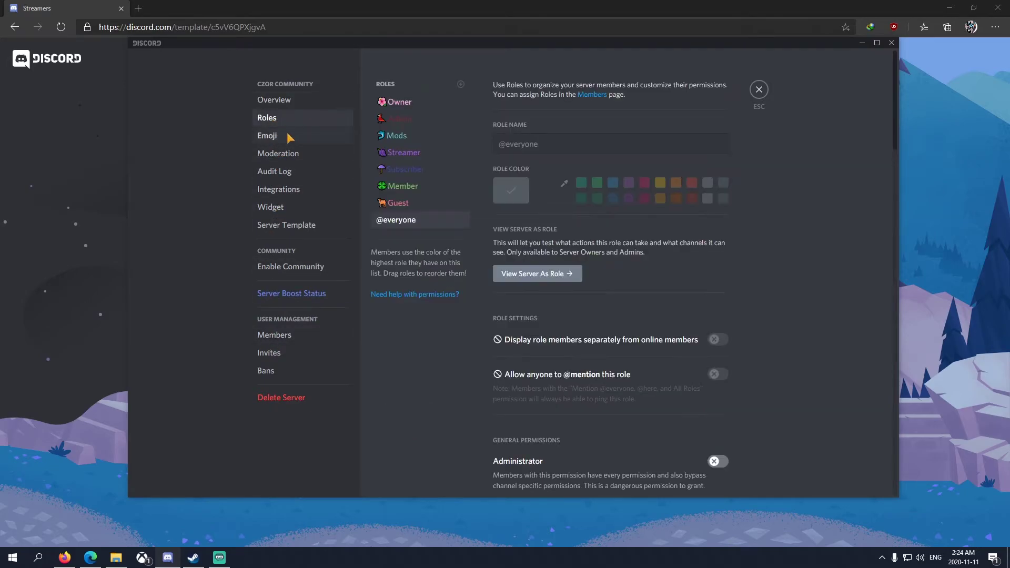
click(414, 200)
click(409, 187)
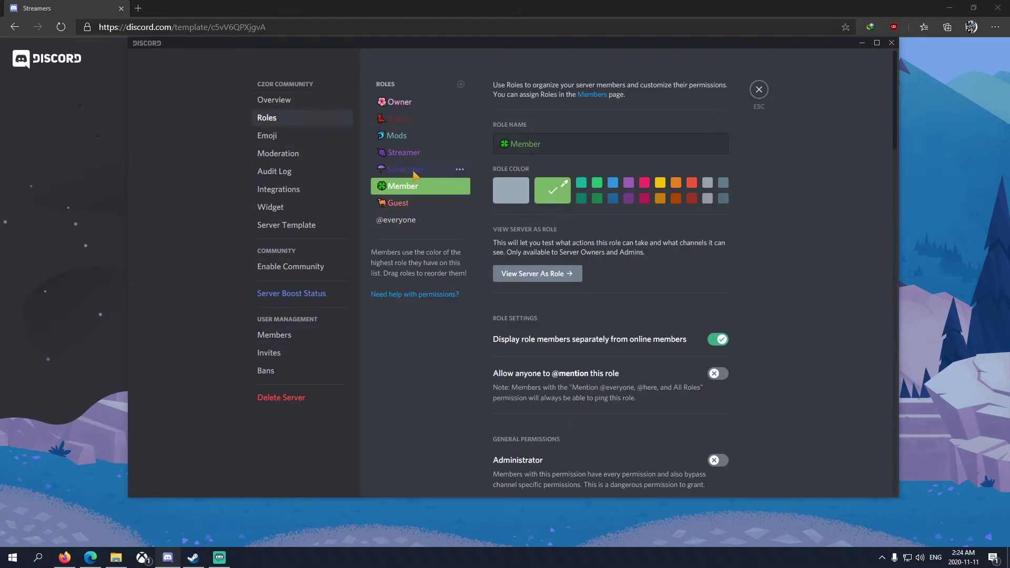
click(405, 169)
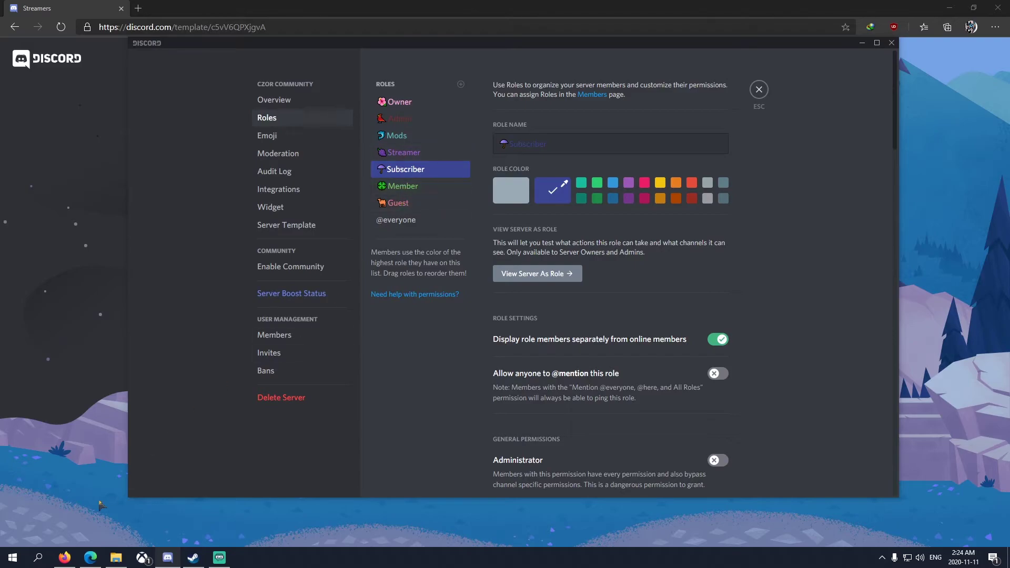
Switch to the browser, return to Discord.Style and examine the Streamers template's server roles.
click(91, 558)
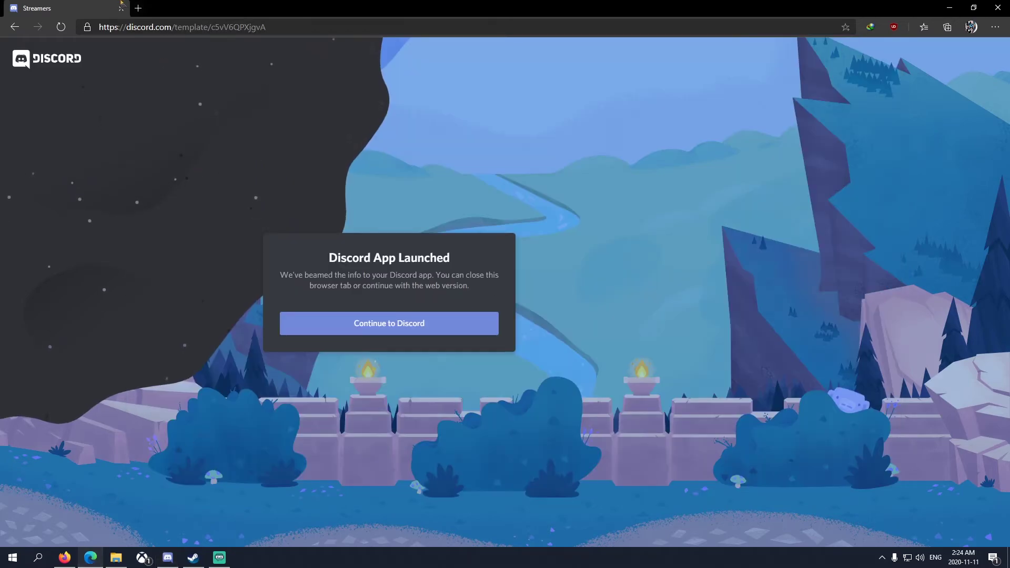
click(14, 27)
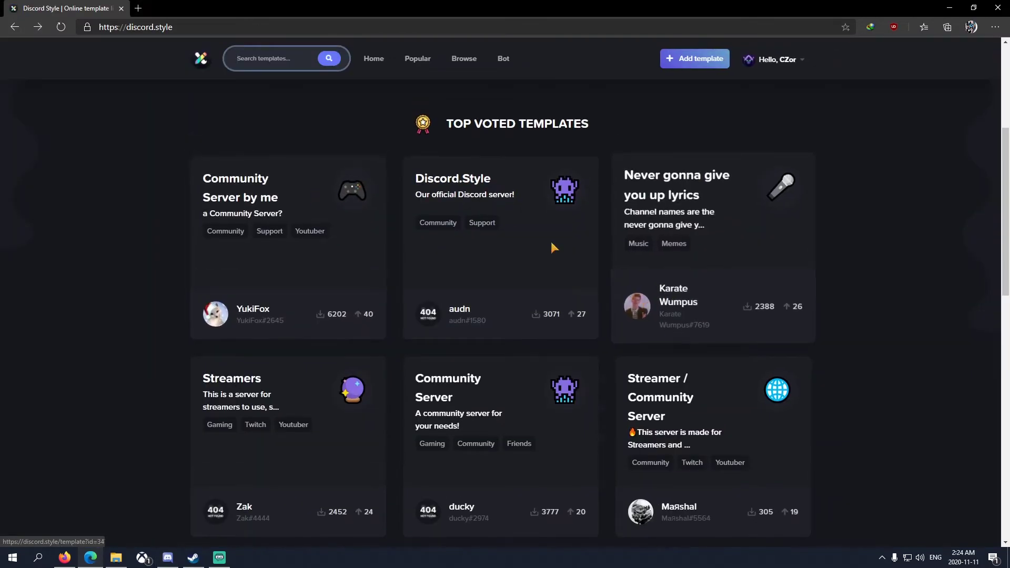
click(283, 391)
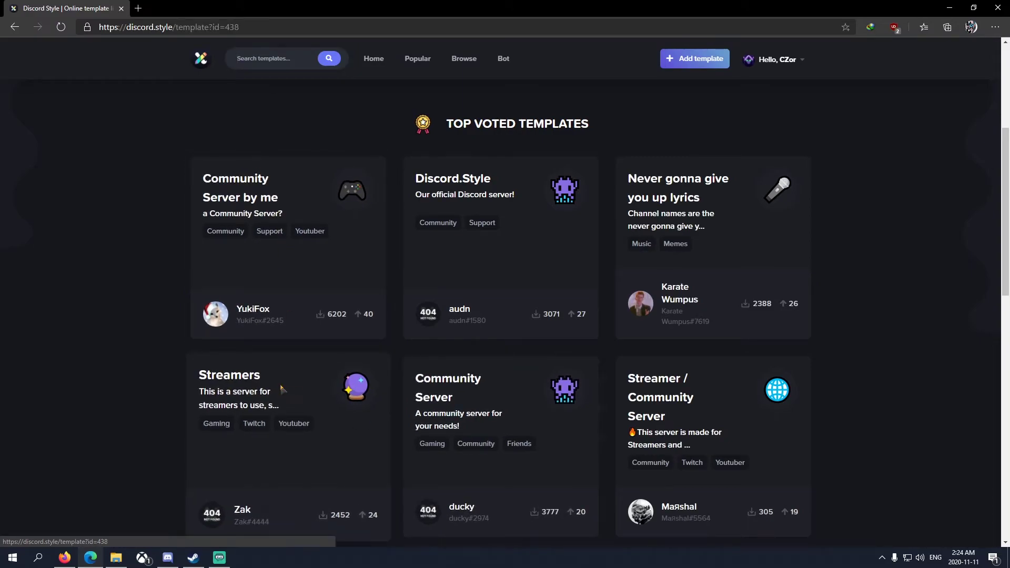
scroll(638, 340, down, 3)
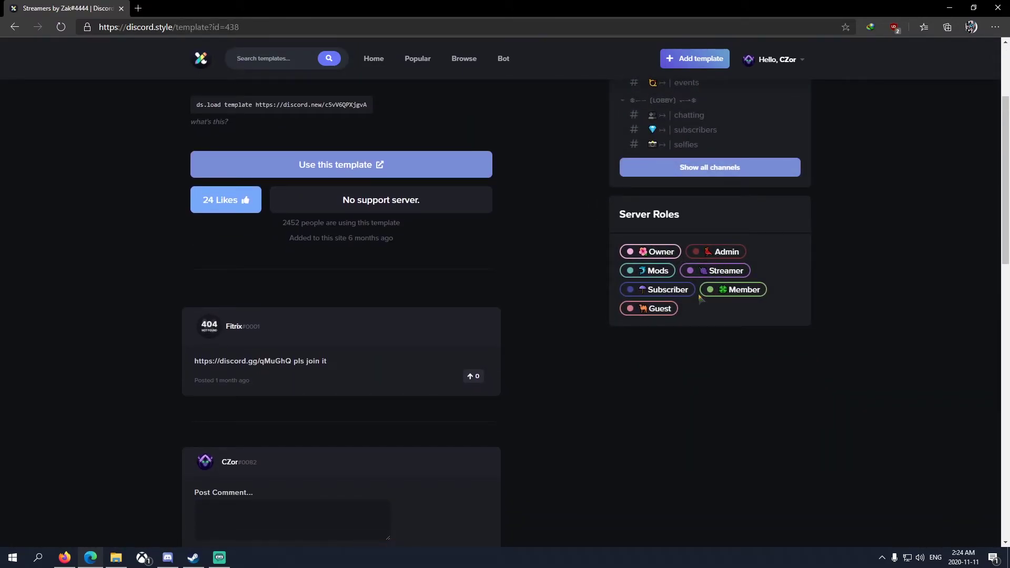
Switch back to Discord, rename the Mods role to Moderators and save the change.
click(167, 557)
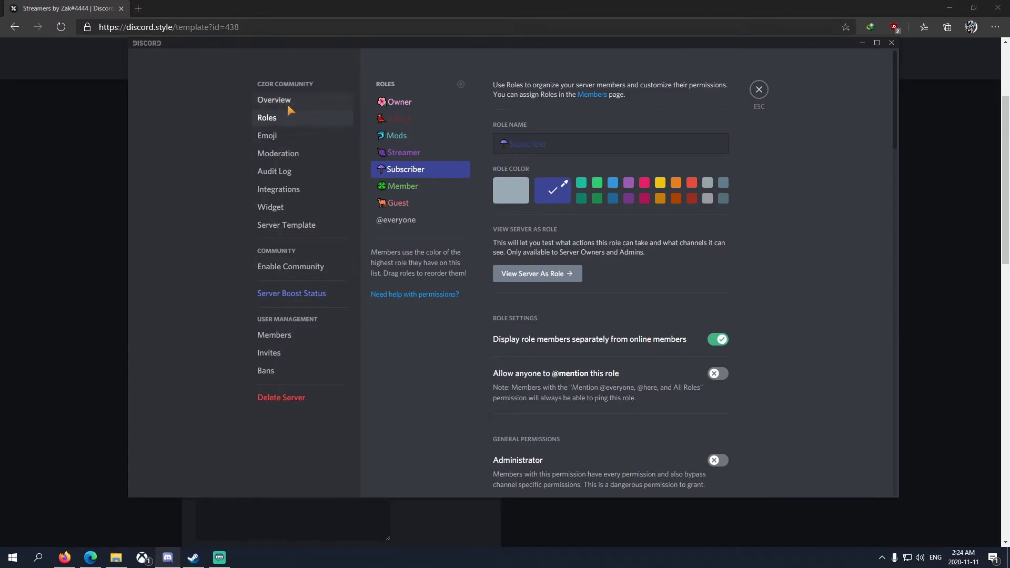
click(416, 136)
scroll(726, 285, down, 10)
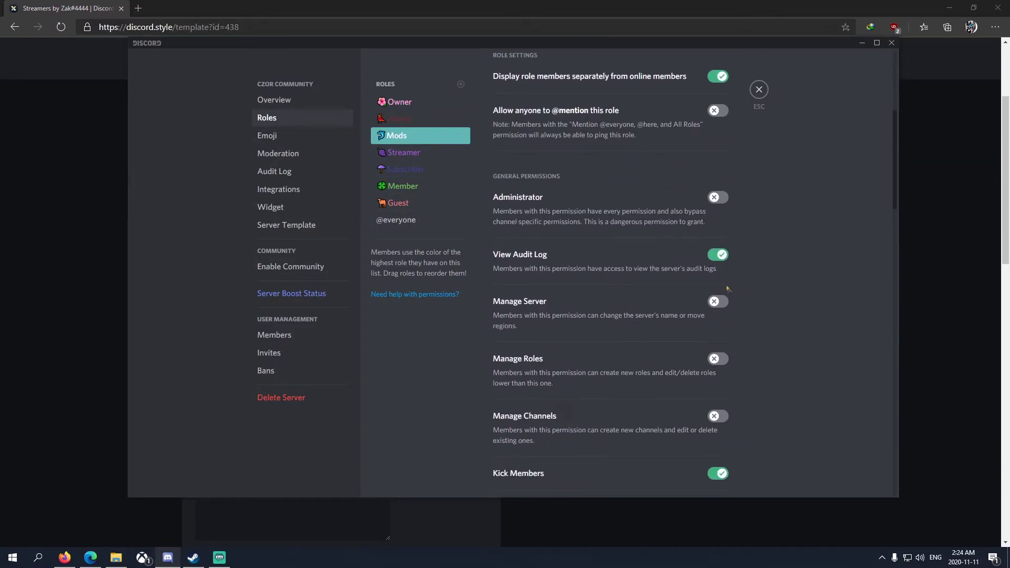
scroll(723, 281, up, 10)
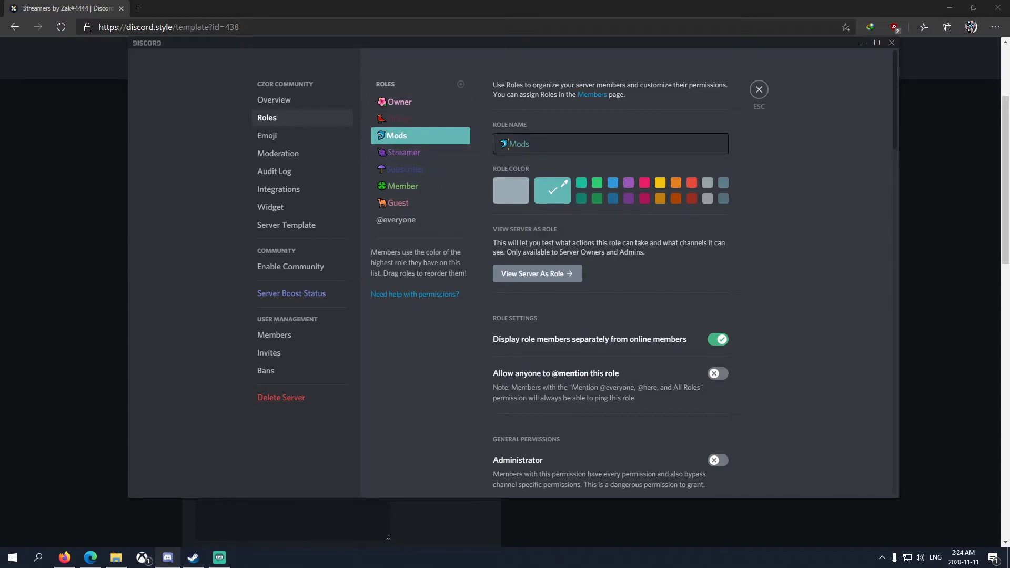
click(508, 143)
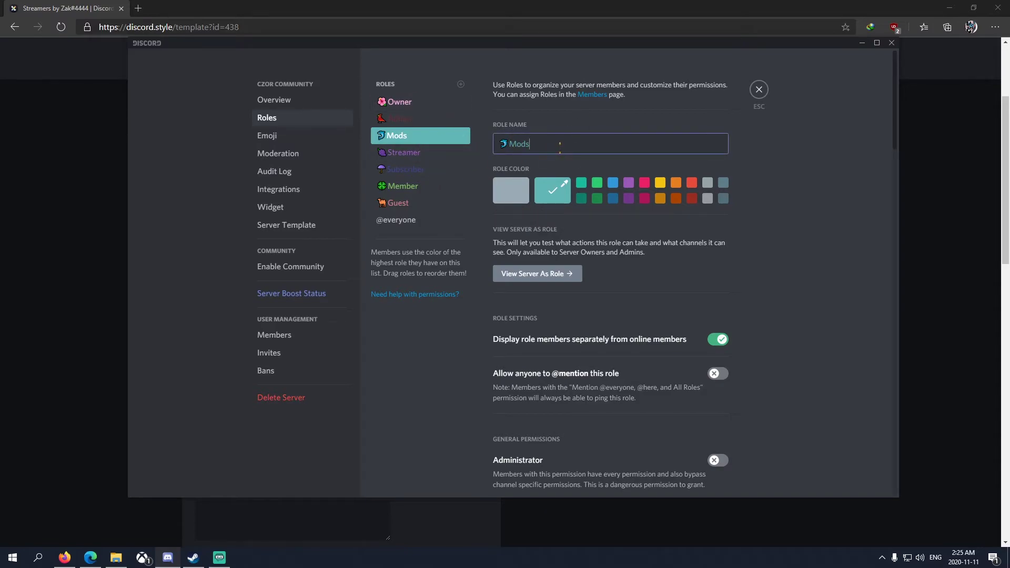
key(BackSpace)
key(BackSpace)
key(BackSpace)
key(BackSpace)
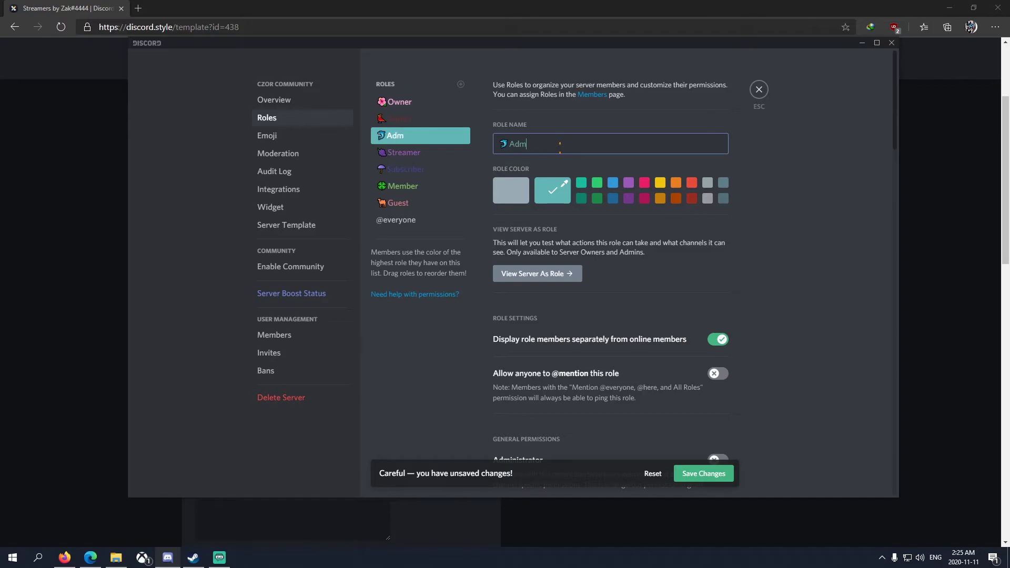
key(BackSpace)
key(BackSpace)
key(BackSpace)
text(Moderato)
click(703, 473)
Enable the Manage Server permission for the Moderators role, save the change and close the server settings.
scroll(768, 358, down, 5)
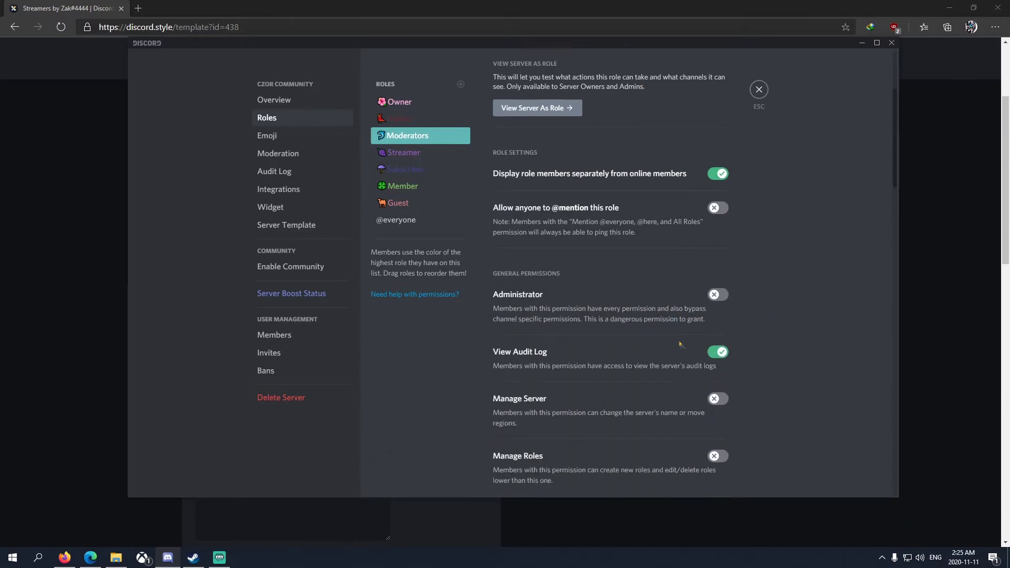
click(719, 301)
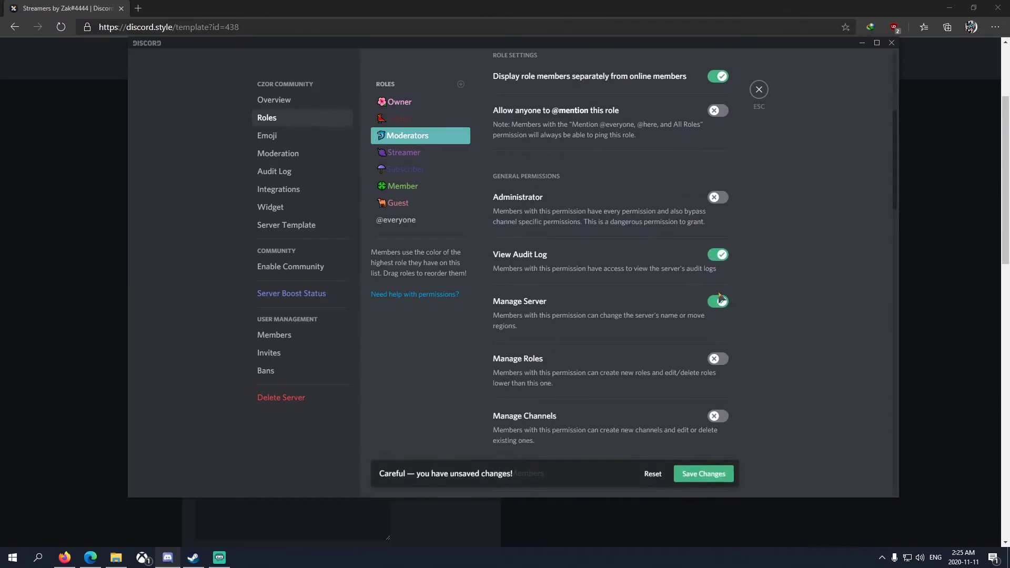
click(708, 478)
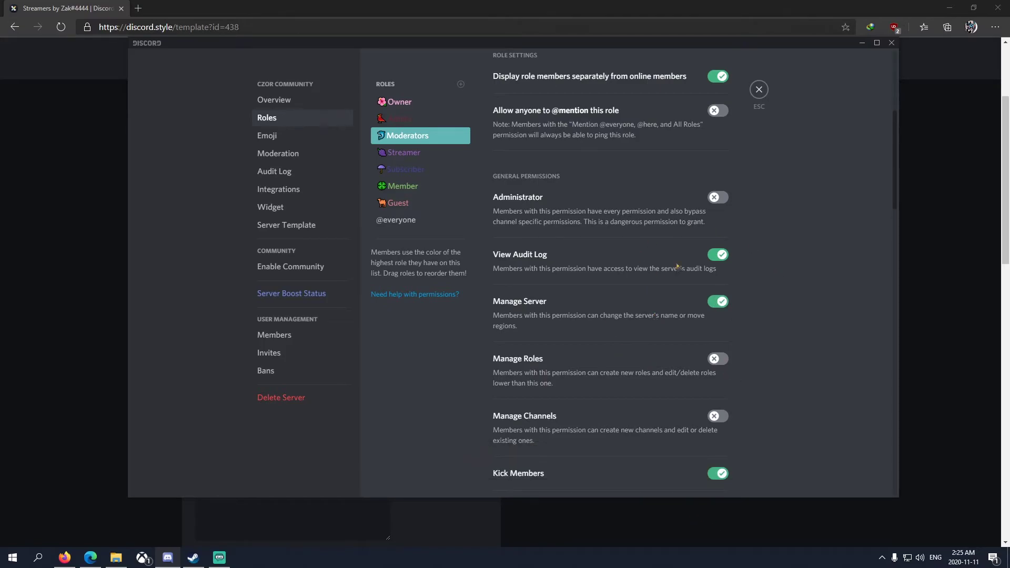
click(759, 90)
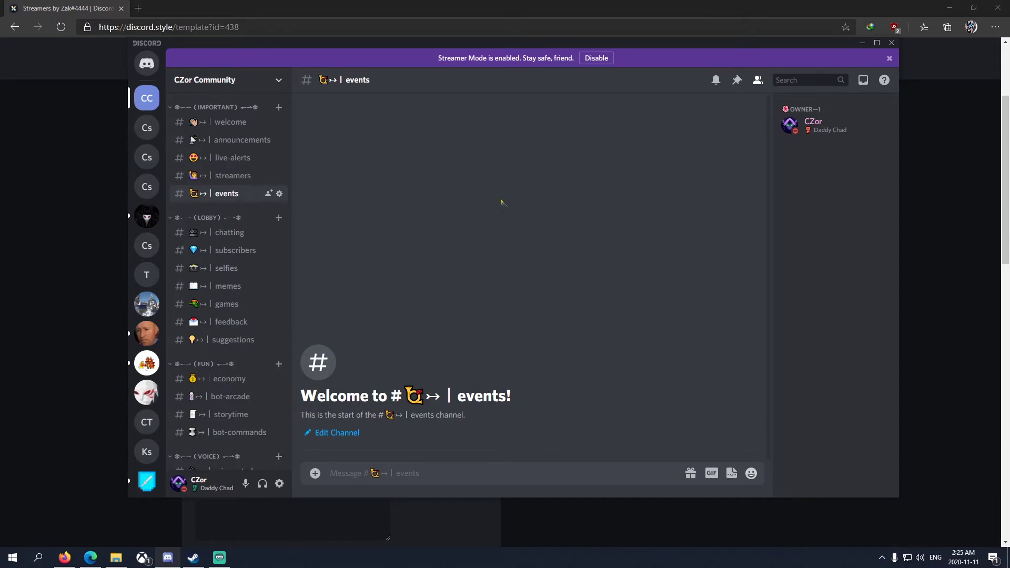
Switch to the MaNoCord server, review the Server Template page in its settings, and close the settings.
click(152, 224)
click(221, 80)
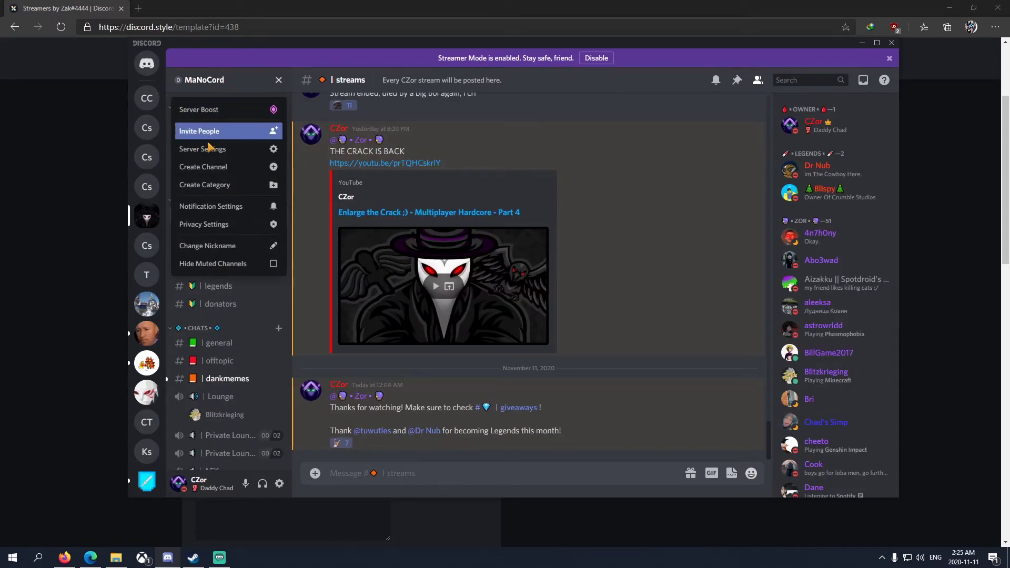
click(211, 149)
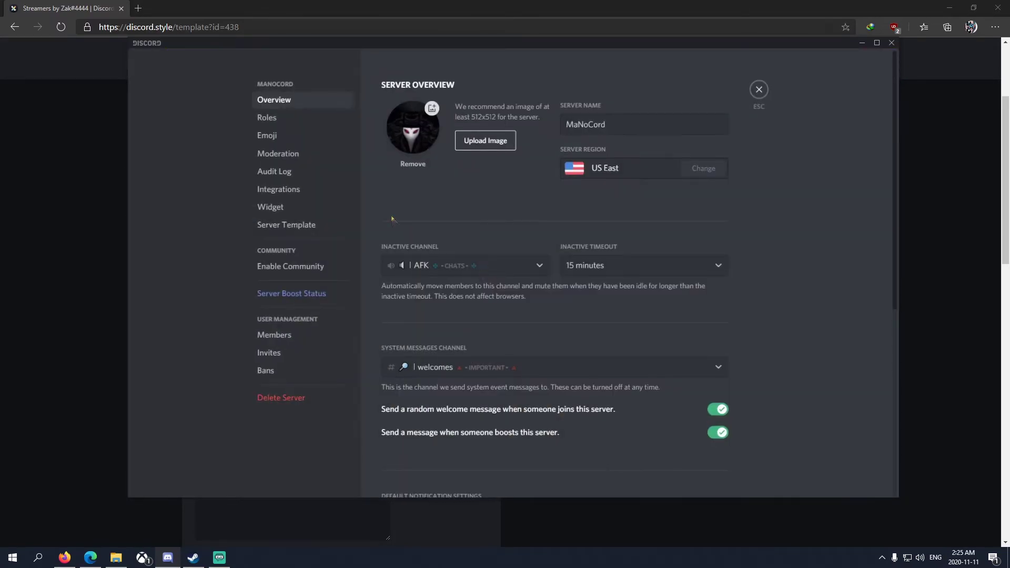
click(285, 226)
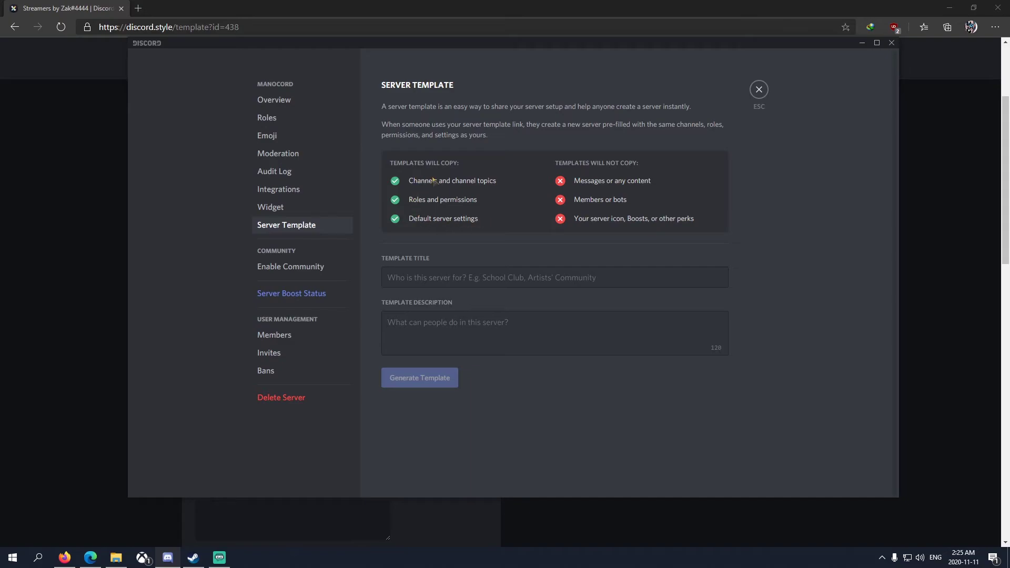
click(759, 89)
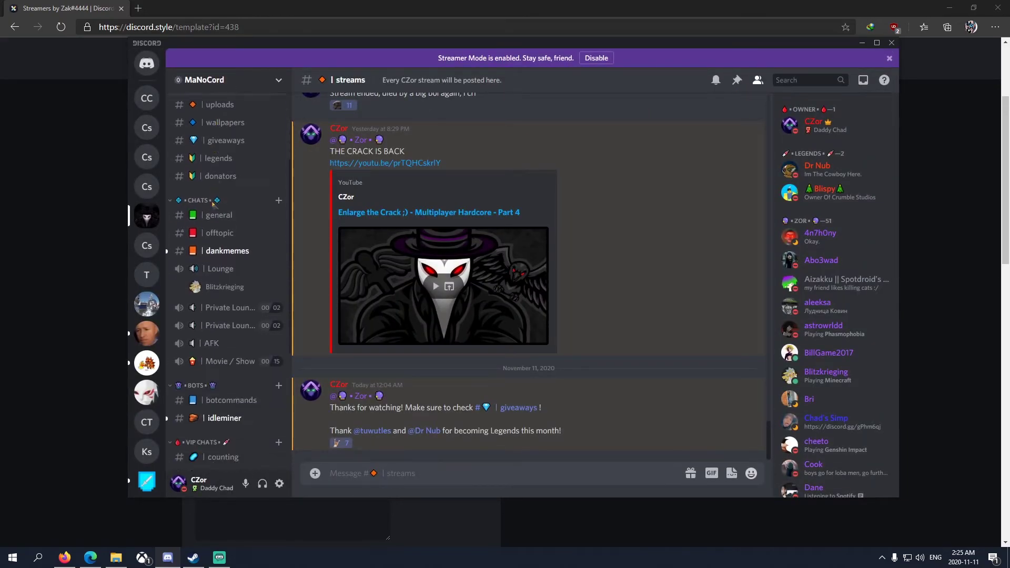
Look through MaNoCord's channel list and view the roles assigned to the server owner.
scroll(212, 204, down, 4)
scroll(215, 158, up, 6)
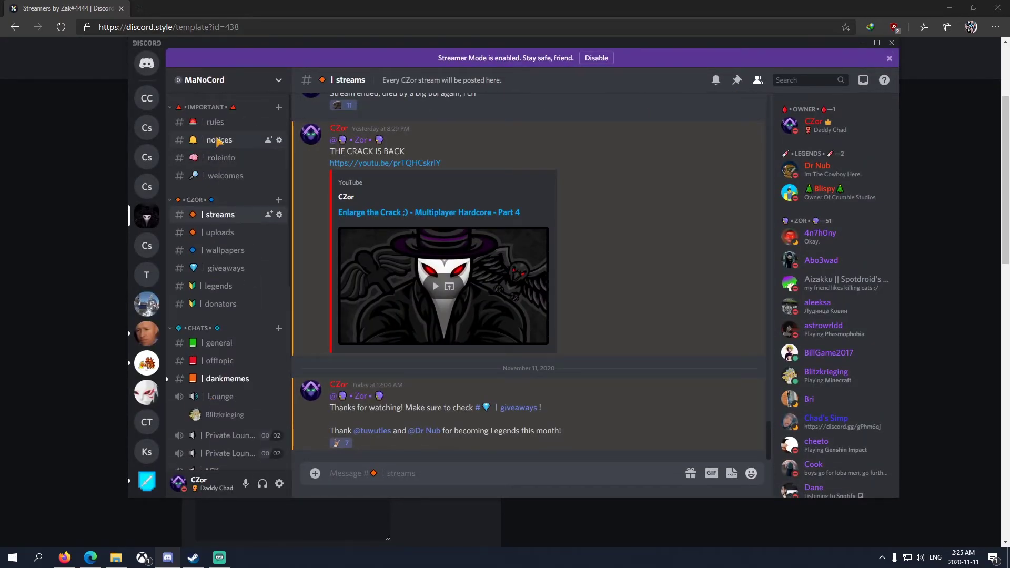
click(812, 128)
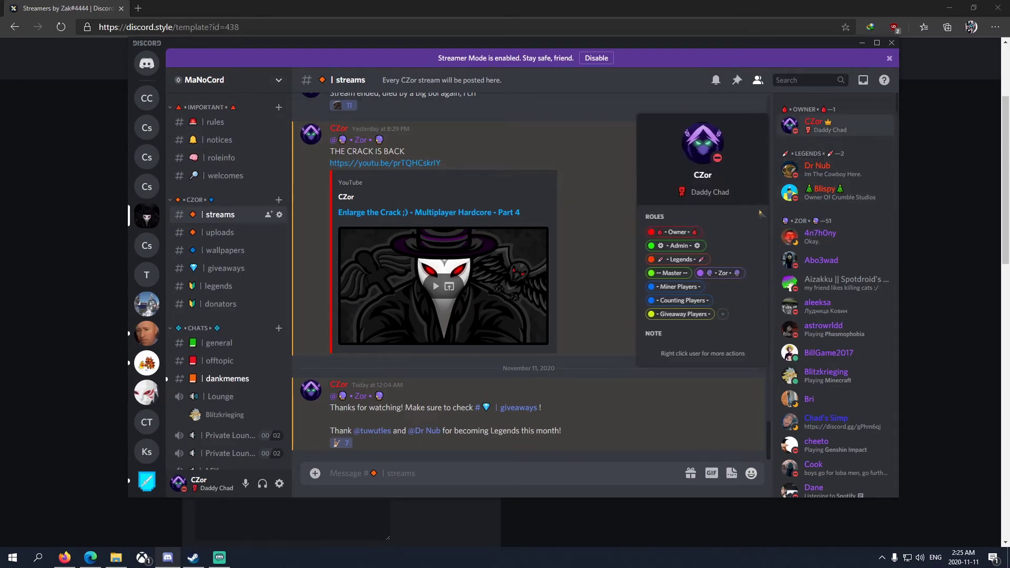
click(206, 80)
click(221, 150)
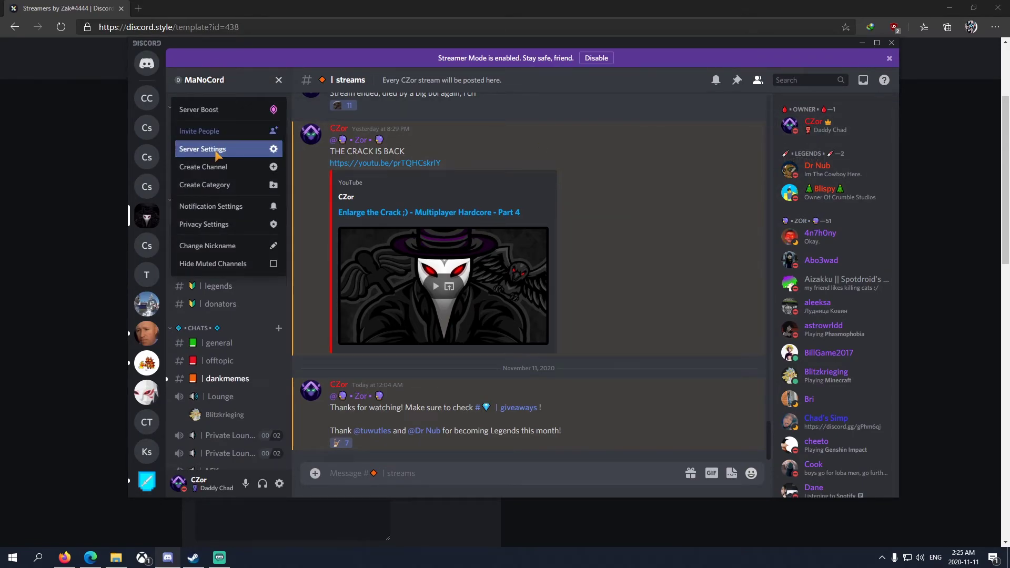
click(267, 118)
scroll(424, 207, down, 1)
scroll(416, 368, down, 3)
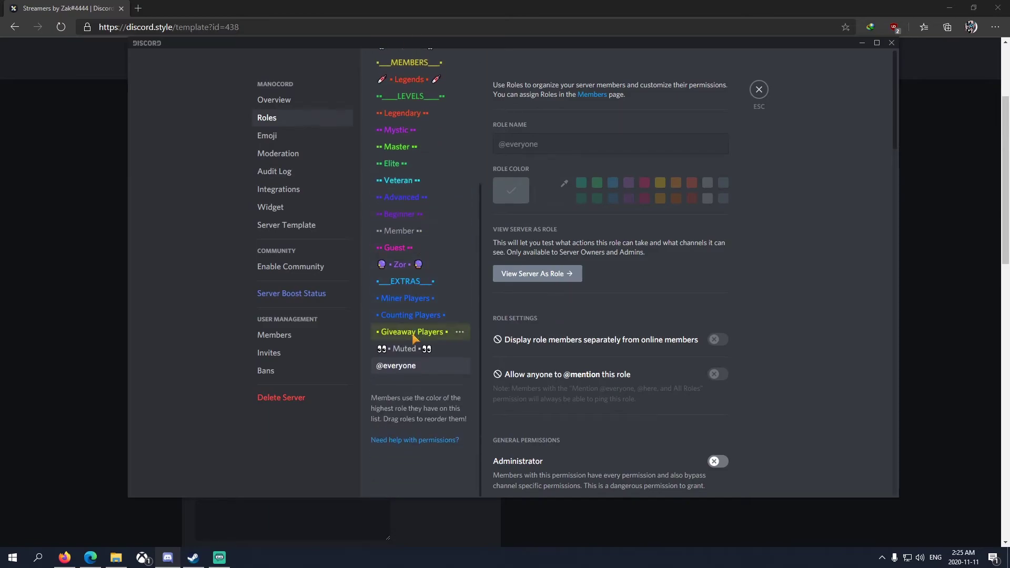
scroll(410, 284, up, 4)
scroll(405, 416, down, 4)
scroll(401, 371, up, 4)
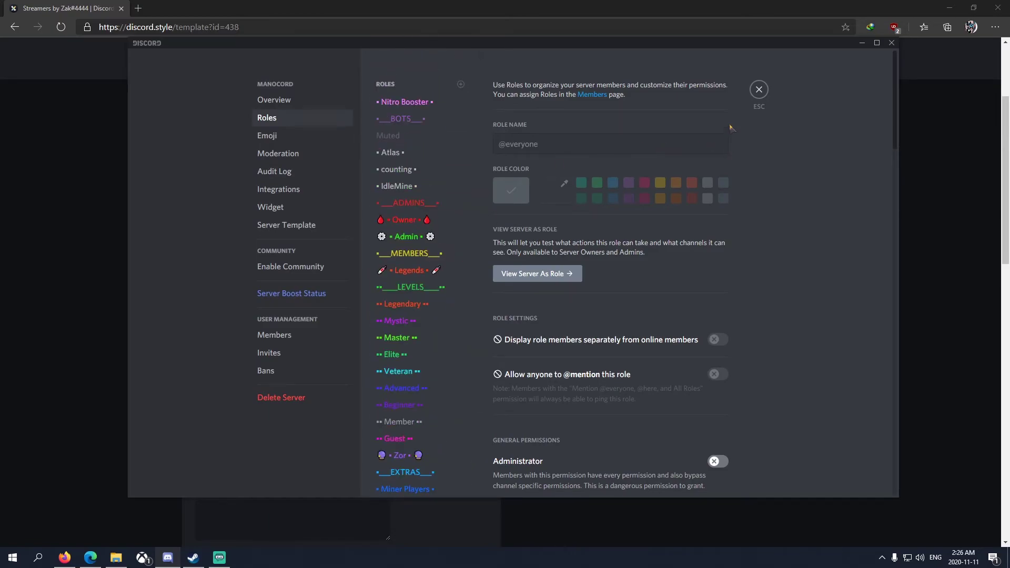
click(760, 89)
Generate a server template for MaNoCord with the title "MaNoCord" and the description "Hangout, kiss, makeout, sexytime".
click(211, 79)
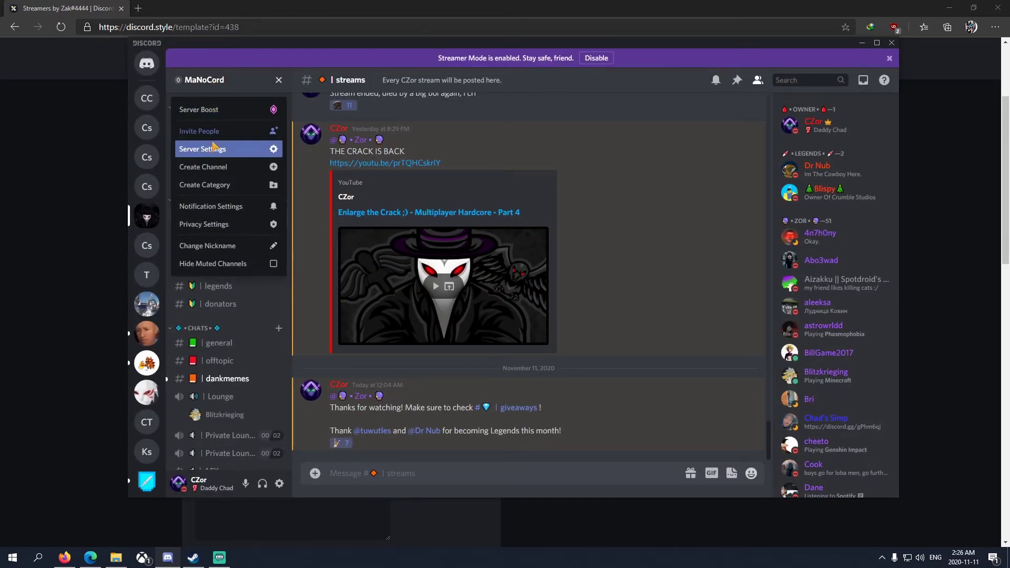
click(221, 149)
click(280, 230)
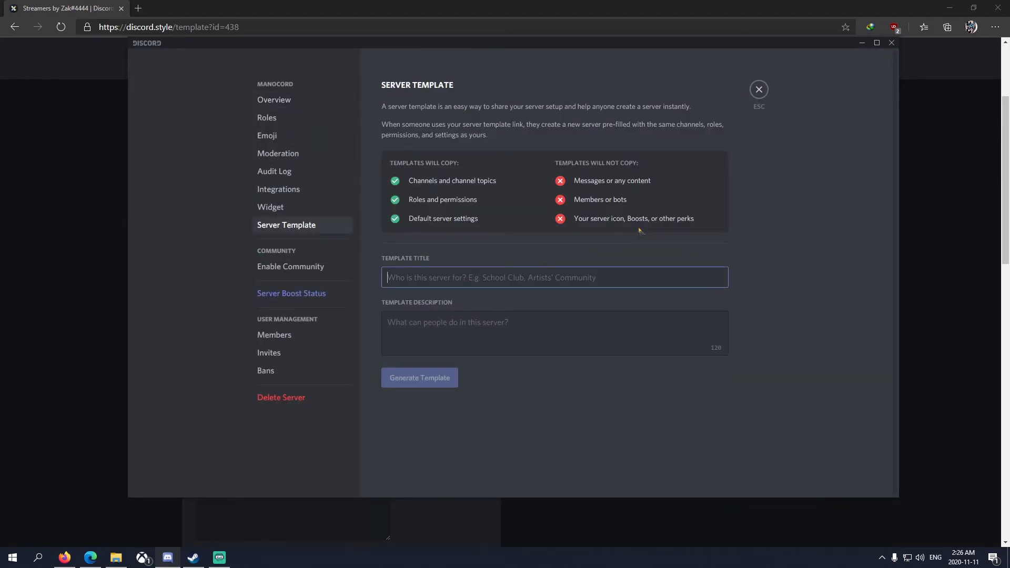
text(MaNoCord)
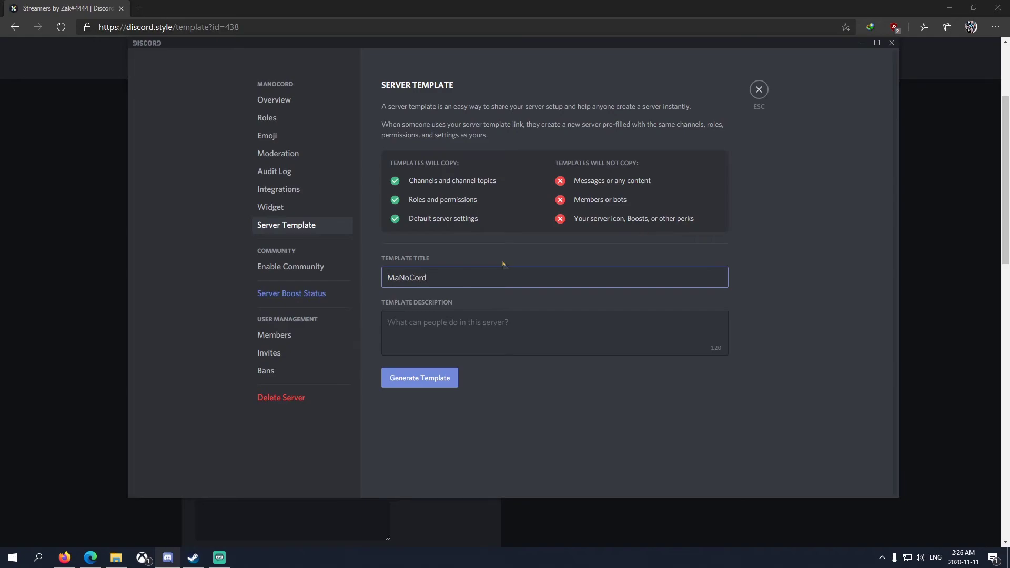
key(Tab)
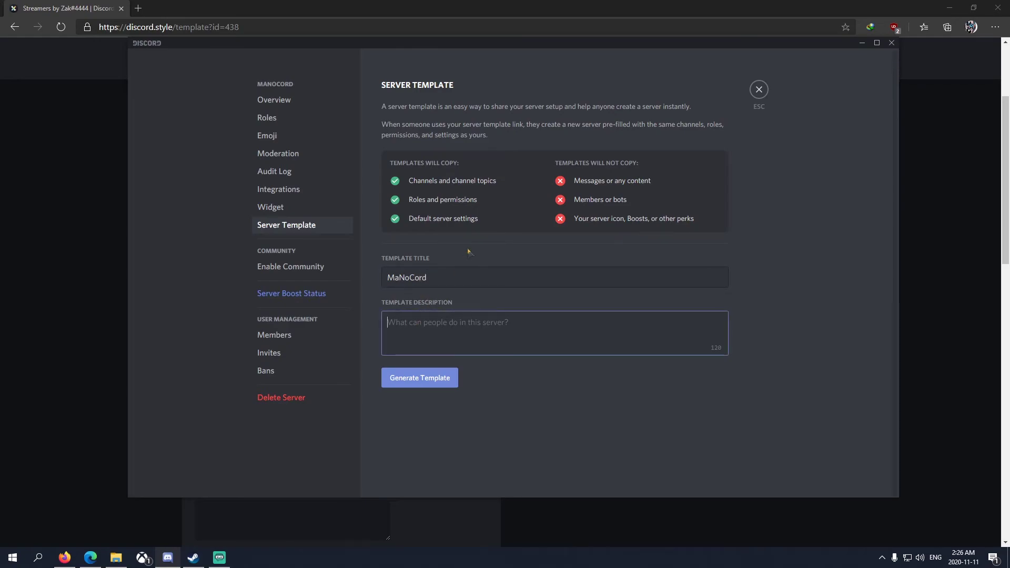
text(Hangout, kiss, makeout, sexyti)
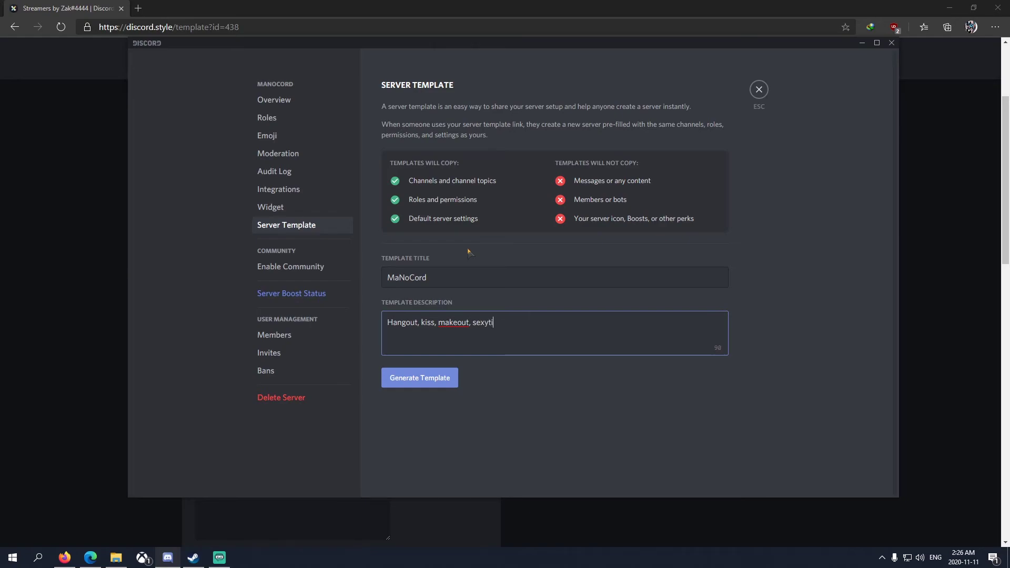
click(413, 381)
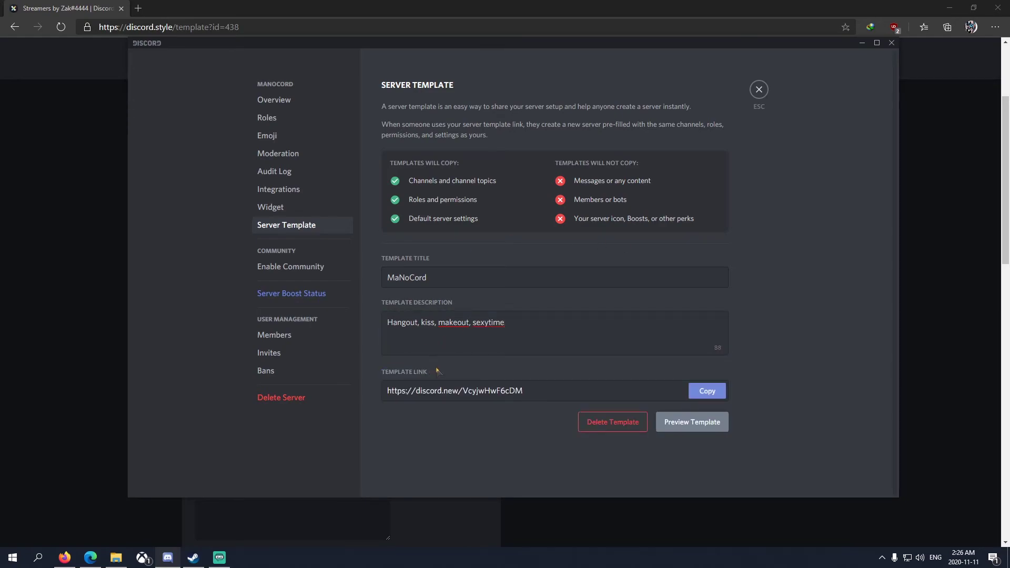
Copy the template link, open it in the browser, and create a new server from the MaNoCord template.
click(690, 392)
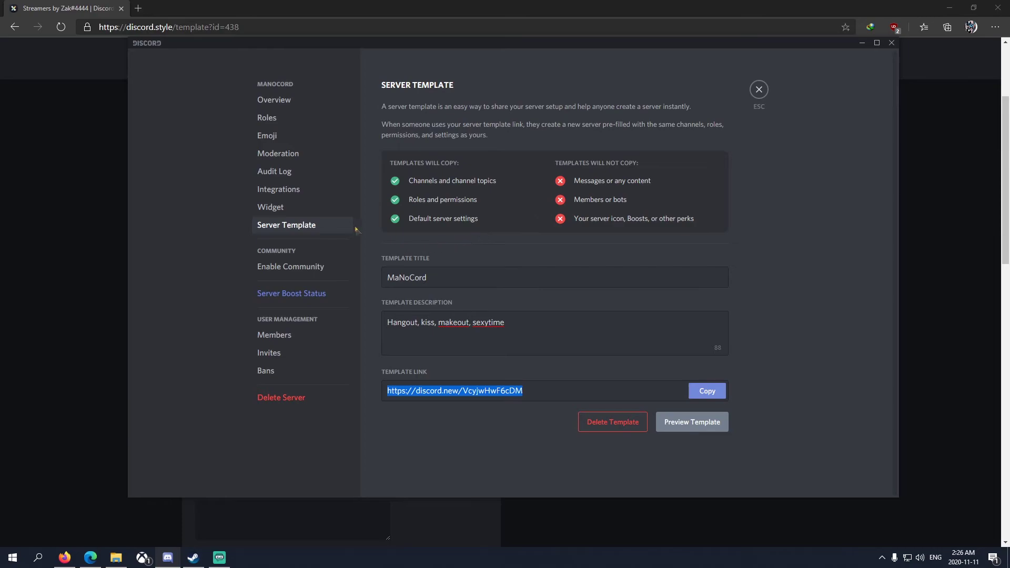
click(759, 90)
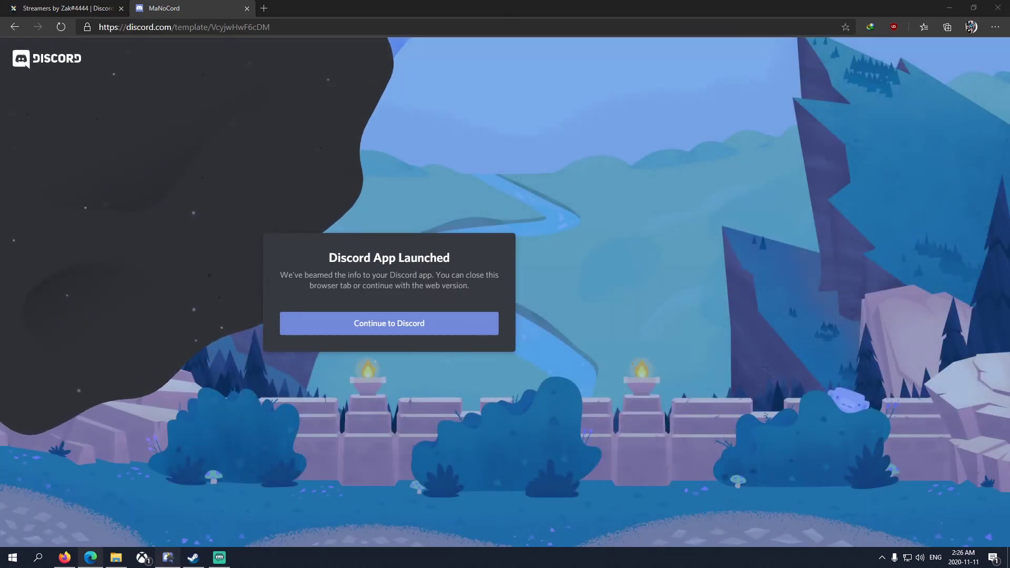
scroll(595, 315, down, 10)
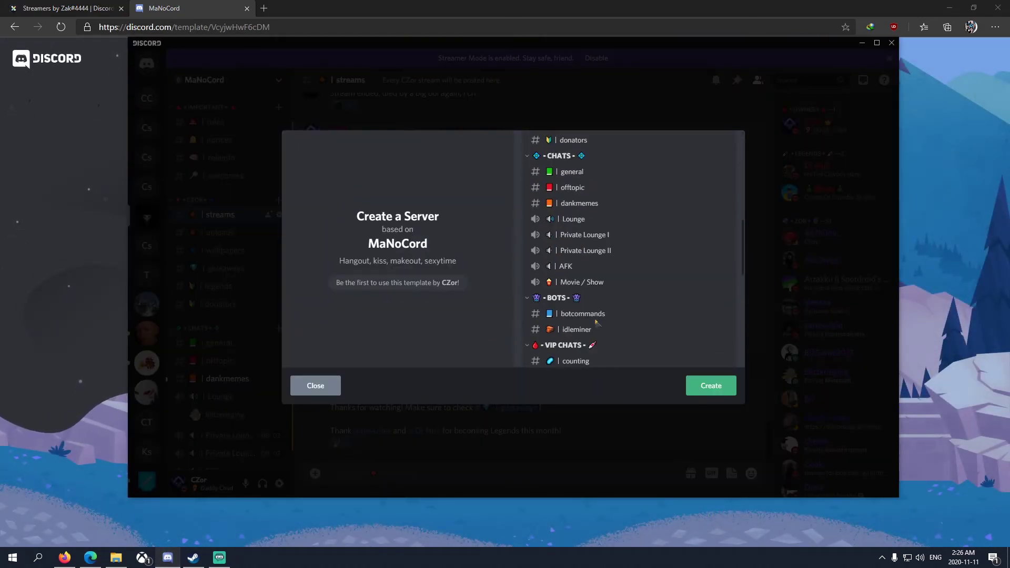
scroll(537, 282, up, 4)
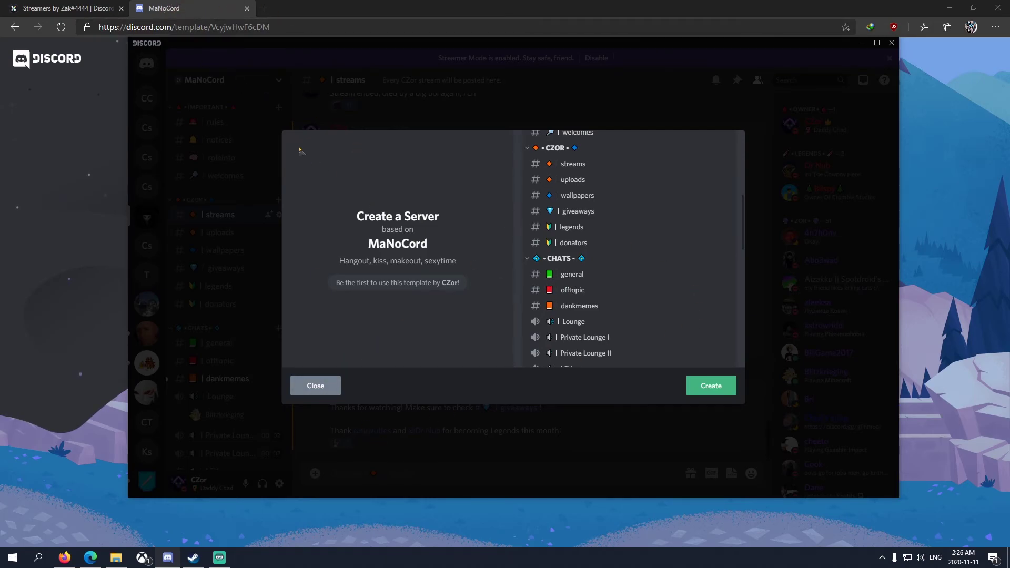
scroll(623, 318, down, 4)
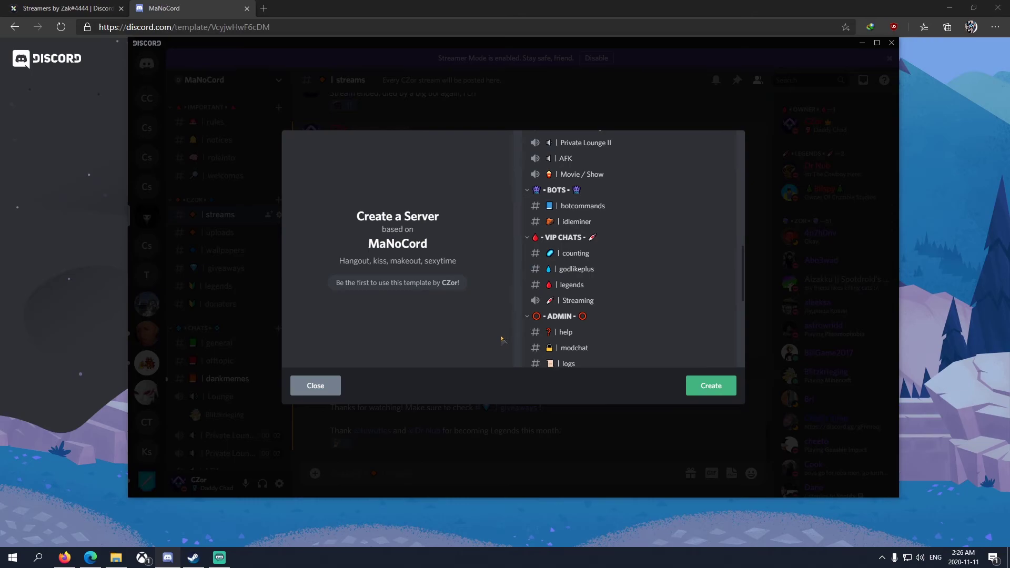
click(706, 385)
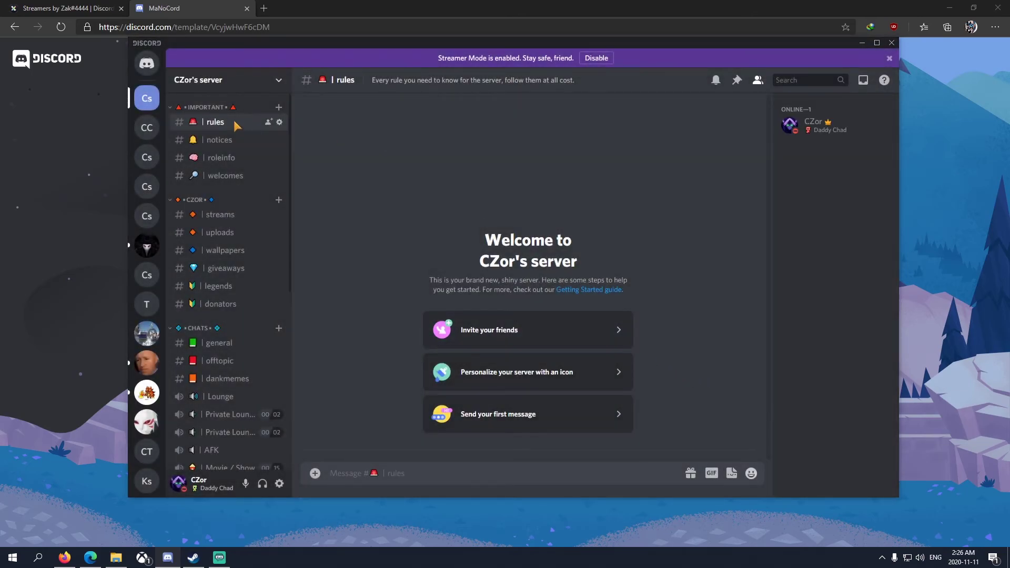
Look through the new server's channel list and check the permissions page of the uploads channel.
scroll(251, 421, down, 5)
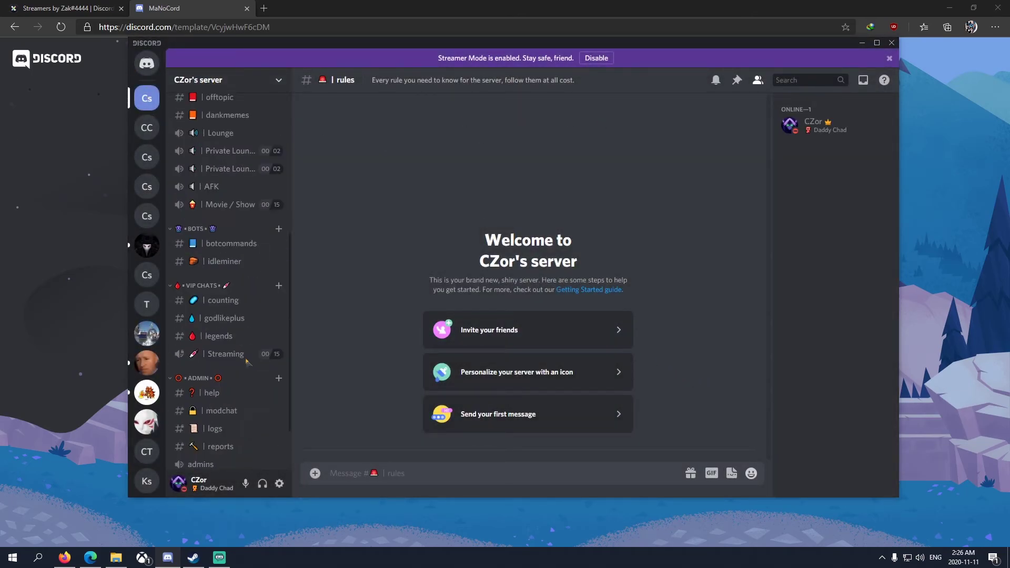
scroll(252, 421, up, 2)
scroll(231, 352, up, 2)
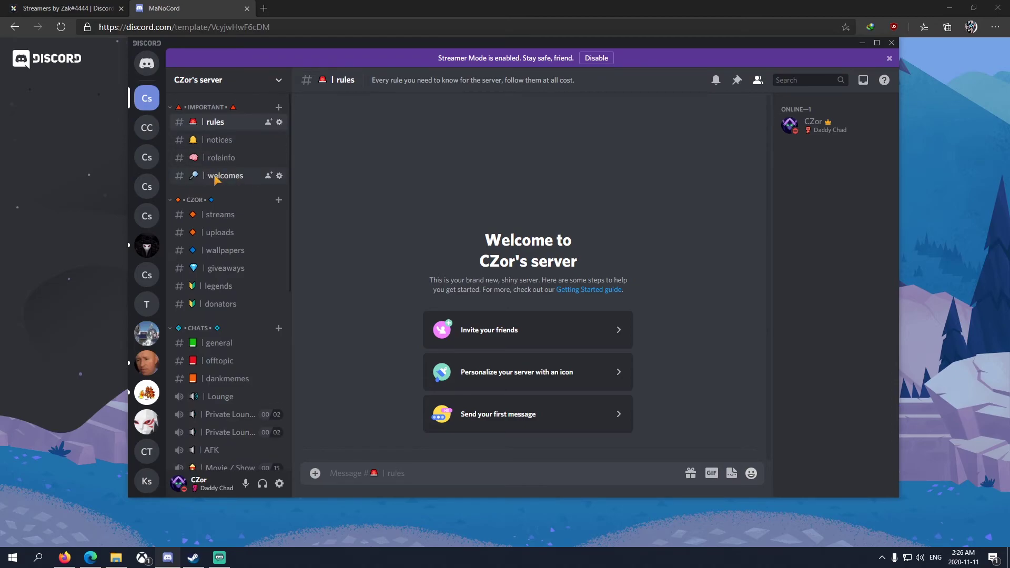
right_click(217, 127)
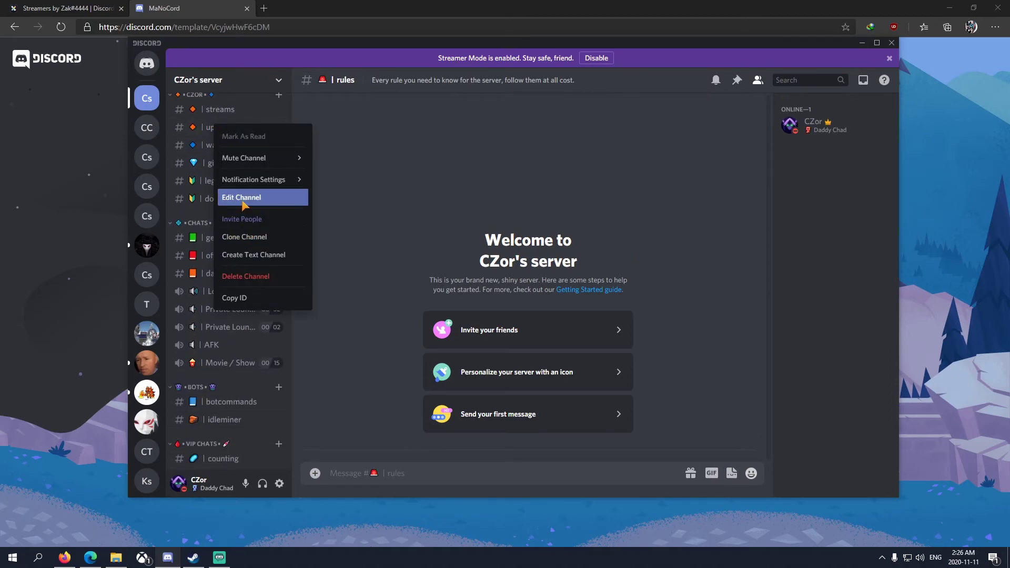
click(263, 198)
click(279, 119)
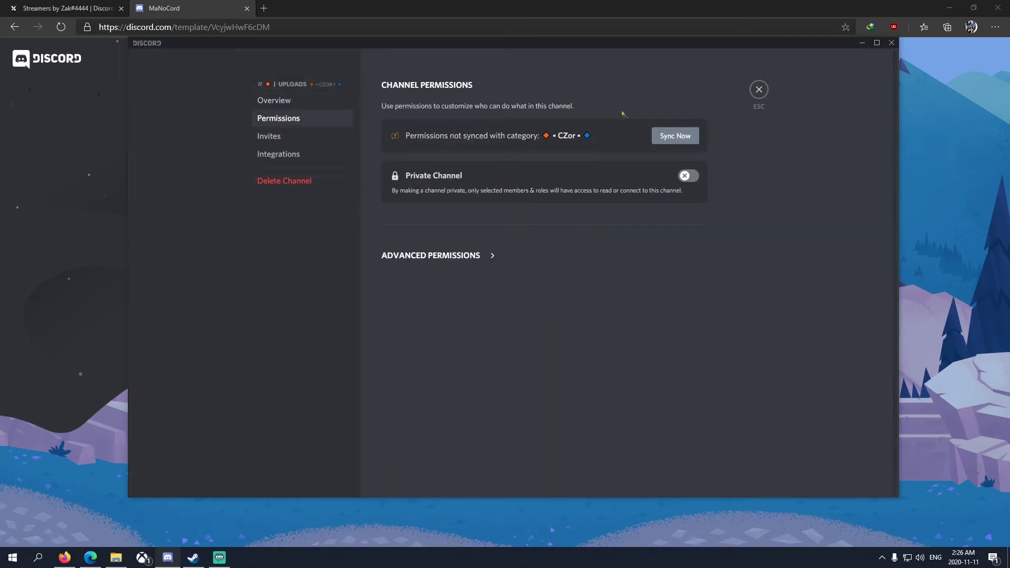
click(758, 89)
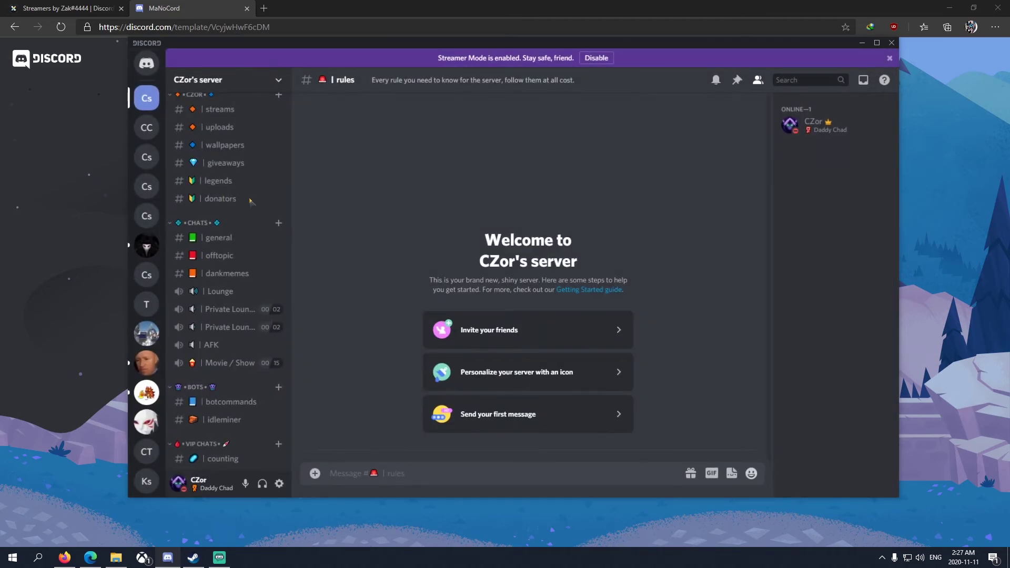
Examine the Zor role's advanced permissions in the general channel, and close the channel settings.
right_click(216, 239)
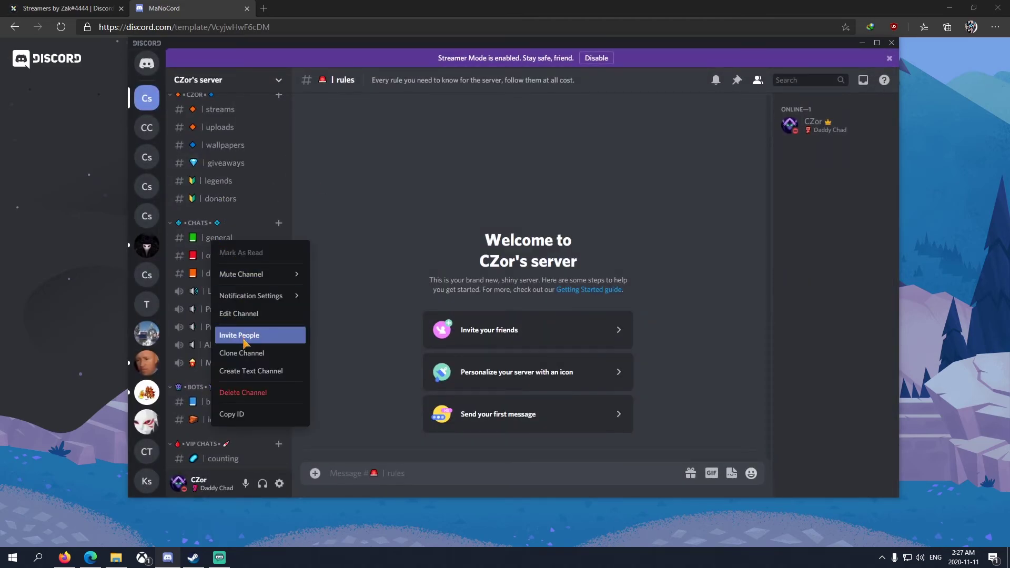
click(242, 314)
click(279, 119)
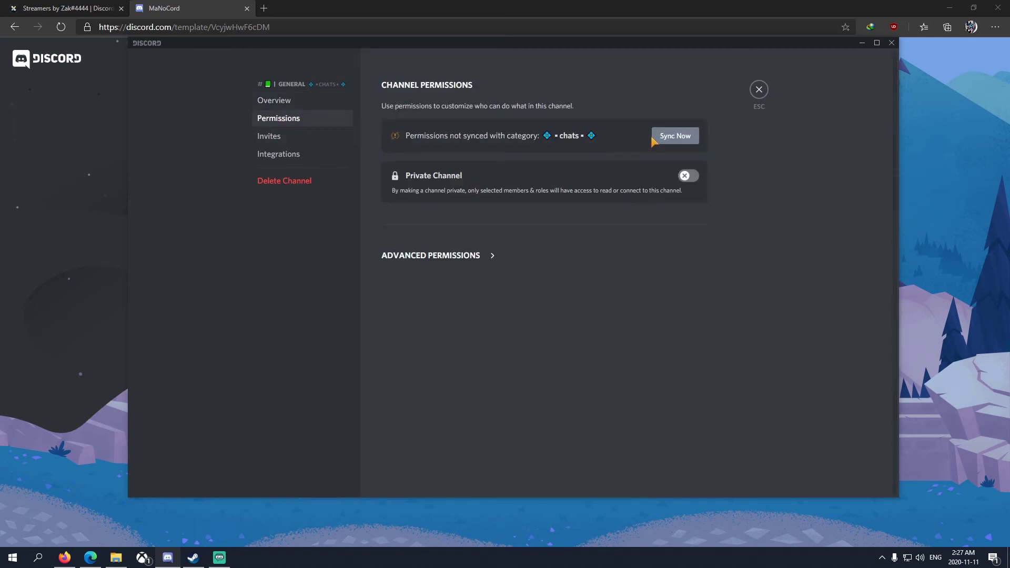
click(451, 256)
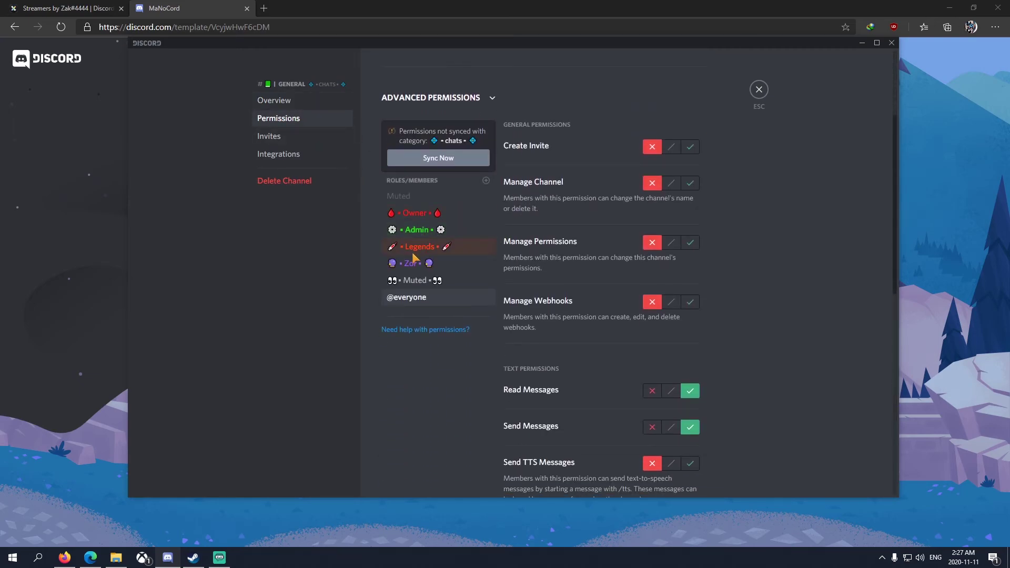
click(410, 263)
scroll(612, 273, down, 5)
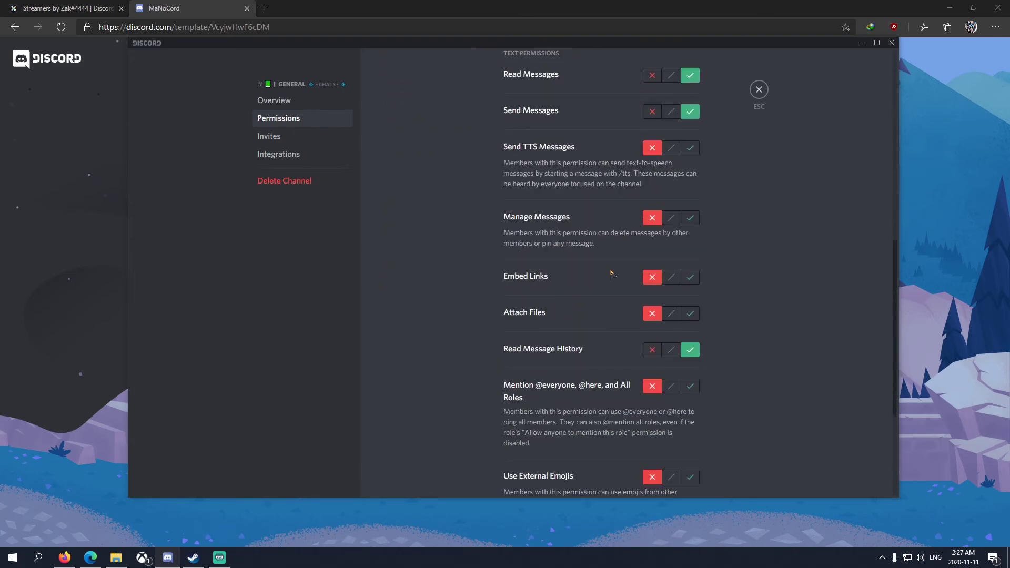
scroll(611, 272, up, 4)
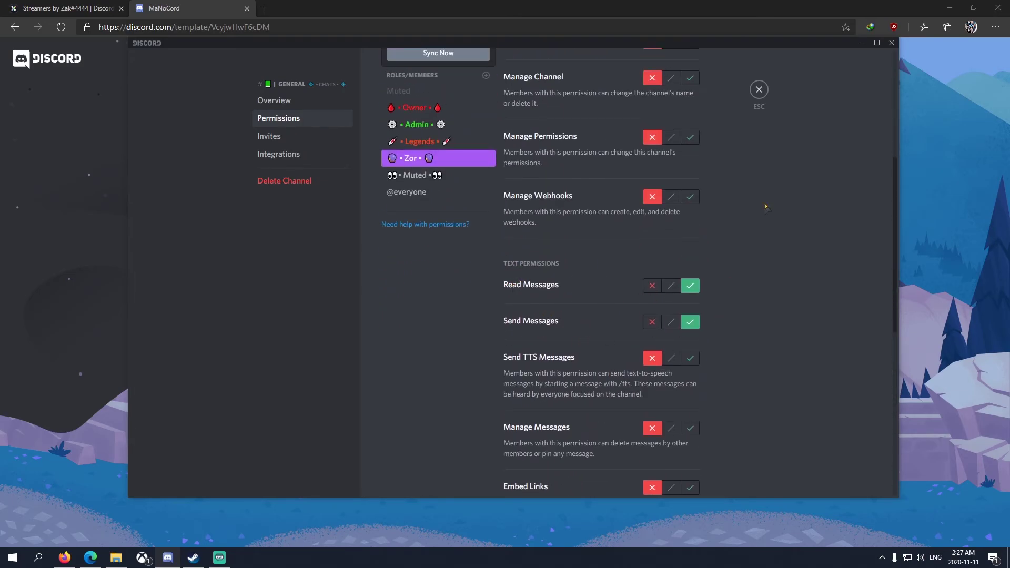
click(759, 90)
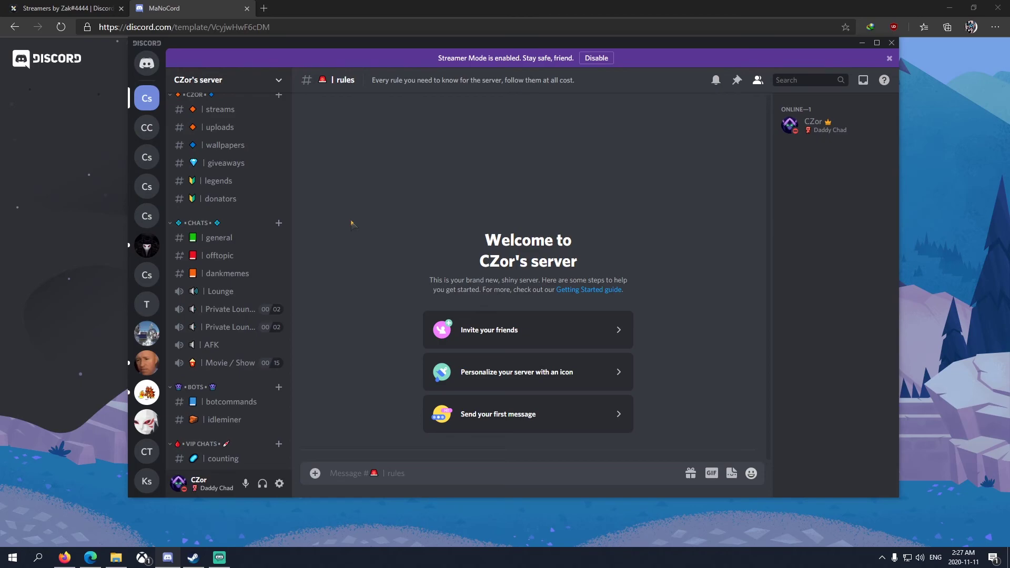
Switch to the Discord.Style site in the browser, look through its popular templates and return to the home page.
key(ctrl+Tab)
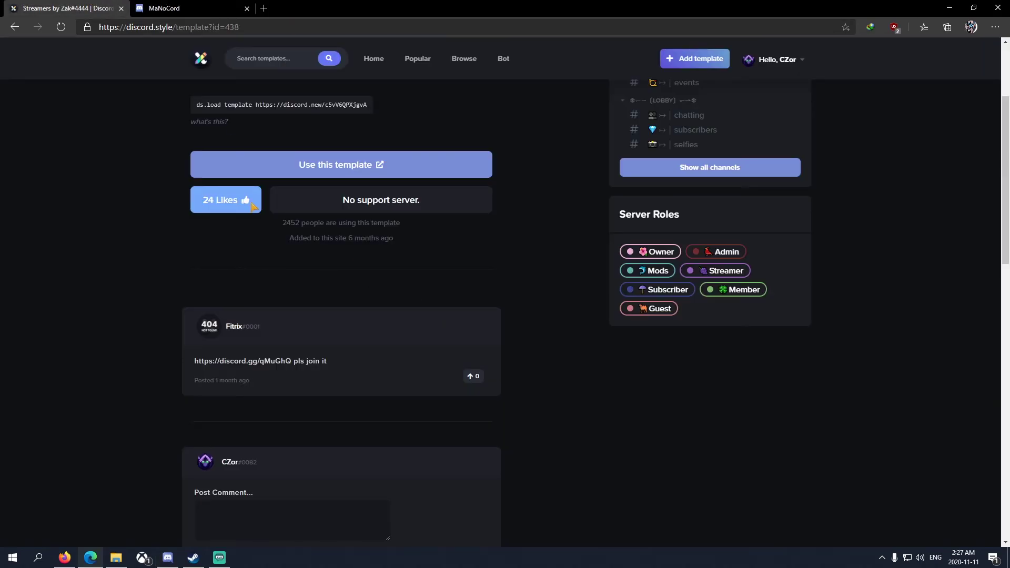
scroll(321, 211, up, 3)
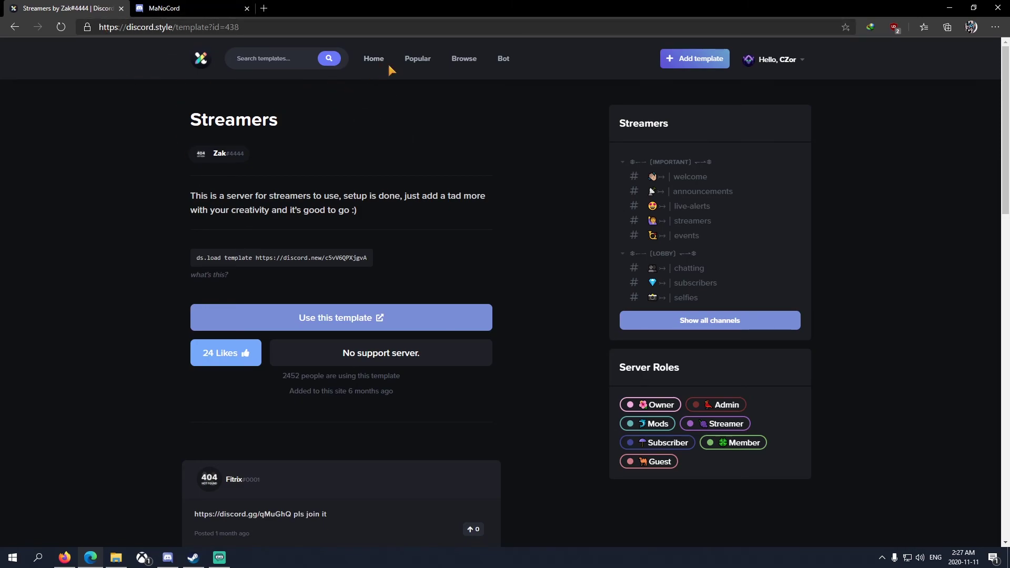
click(423, 60)
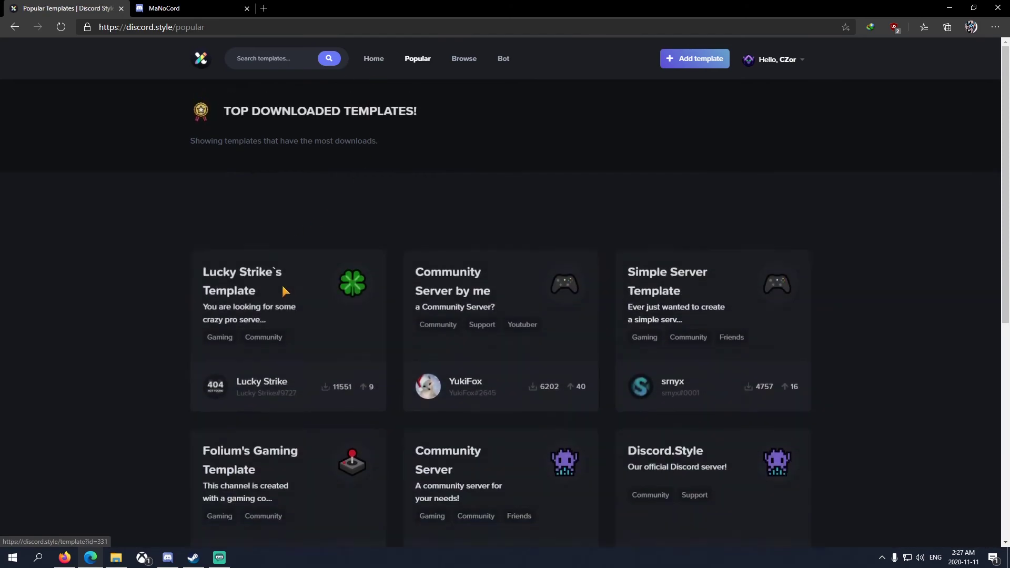
scroll(578, 234, down, 10)
scroll(579, 234, up, 8)
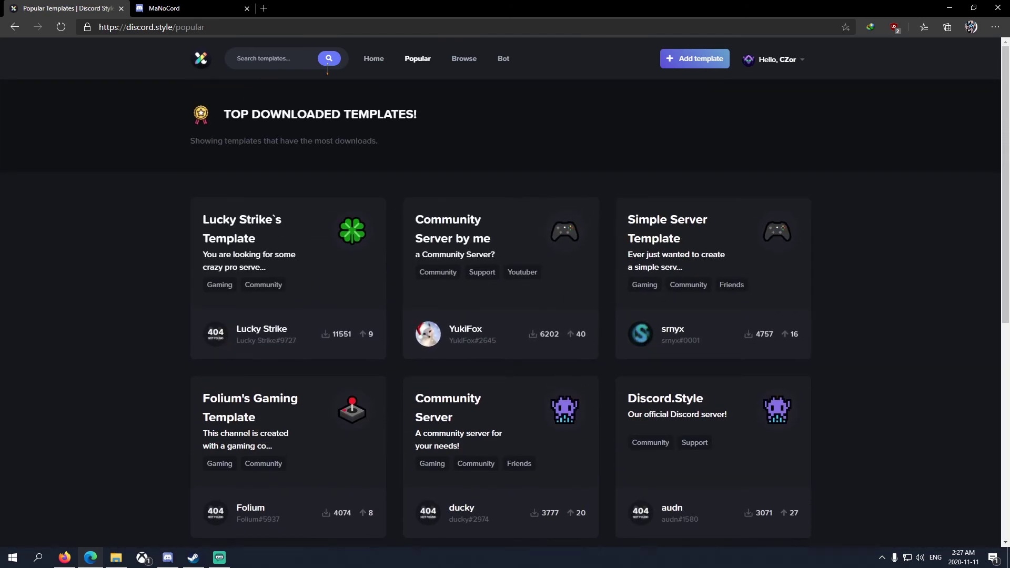
click(372, 60)
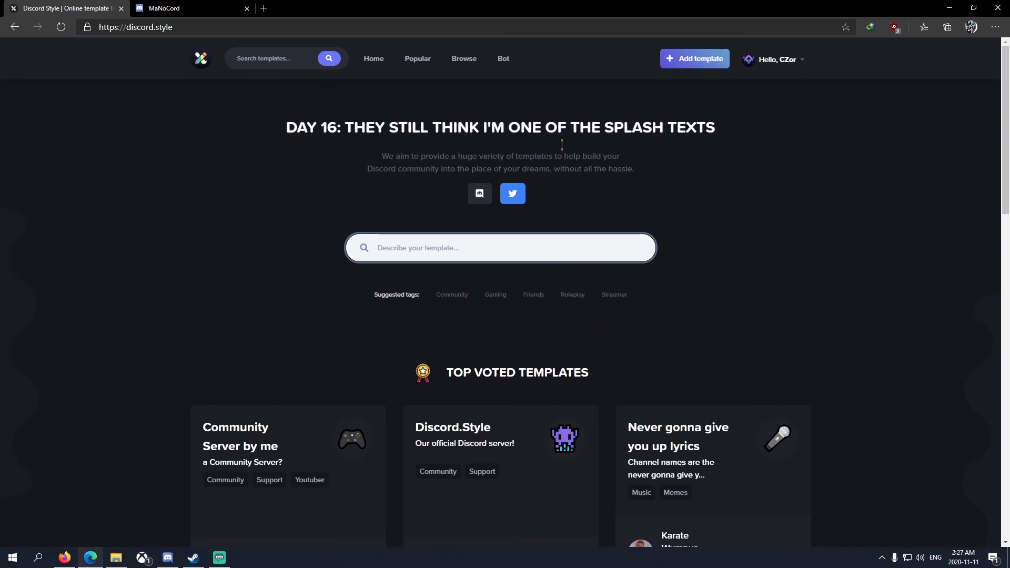
Switch back to Discord, open the MaNoCord server and look through its member list.
click(168, 558)
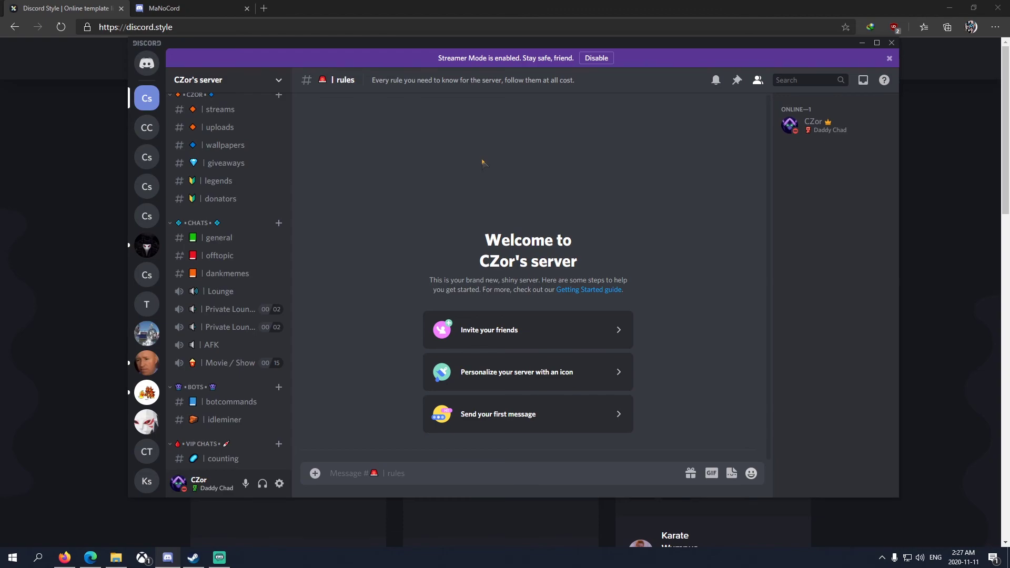
click(141, 251)
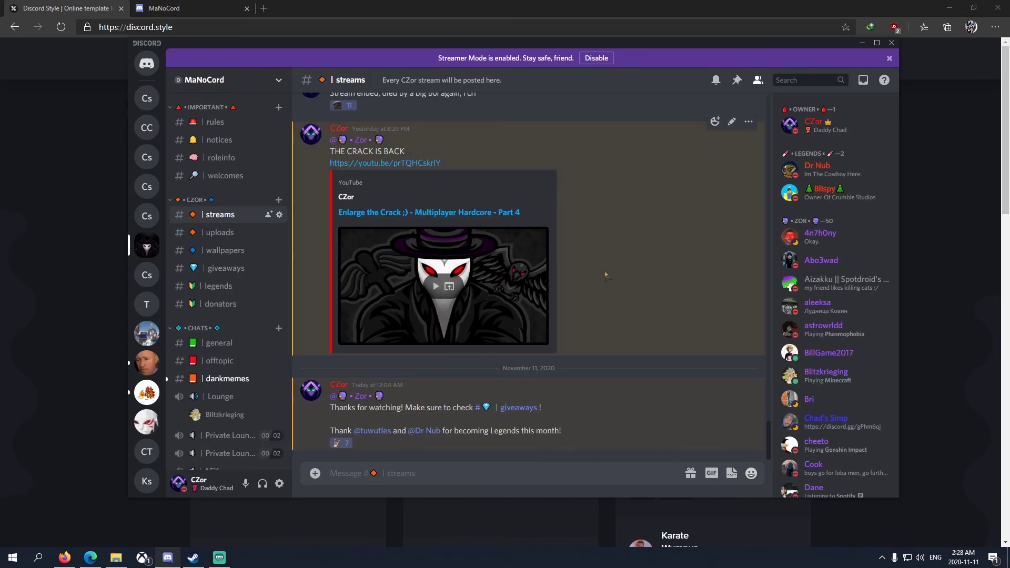
scroll(832, 316, down, 2)
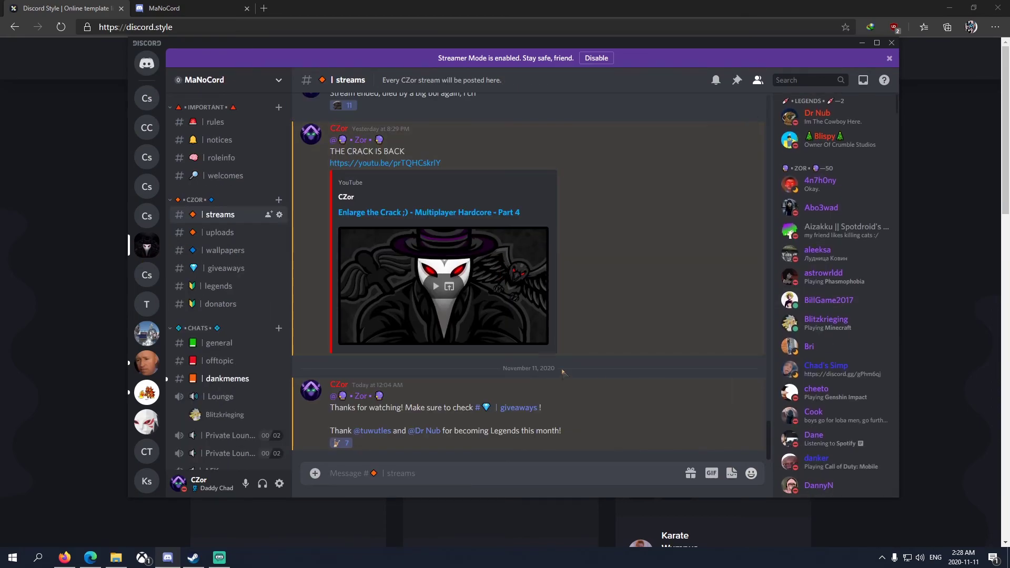
scroll(204, 318, down, 5)
scroll(205, 320, up, 4)
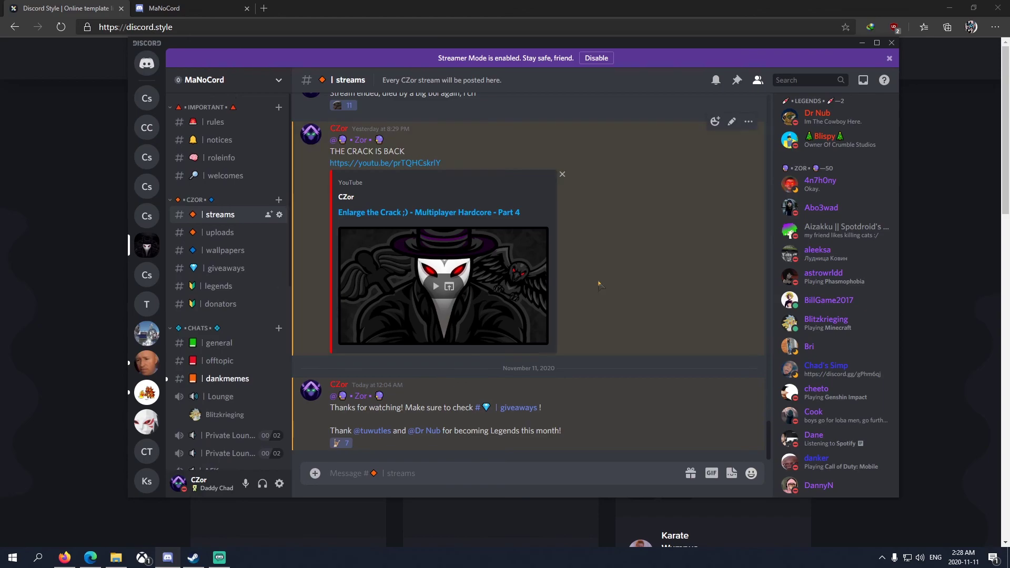
Open the reports channel in the MaNoCord admin category and view the Atlas bot's profile card and roles.
scroll(213, 400, down, 5)
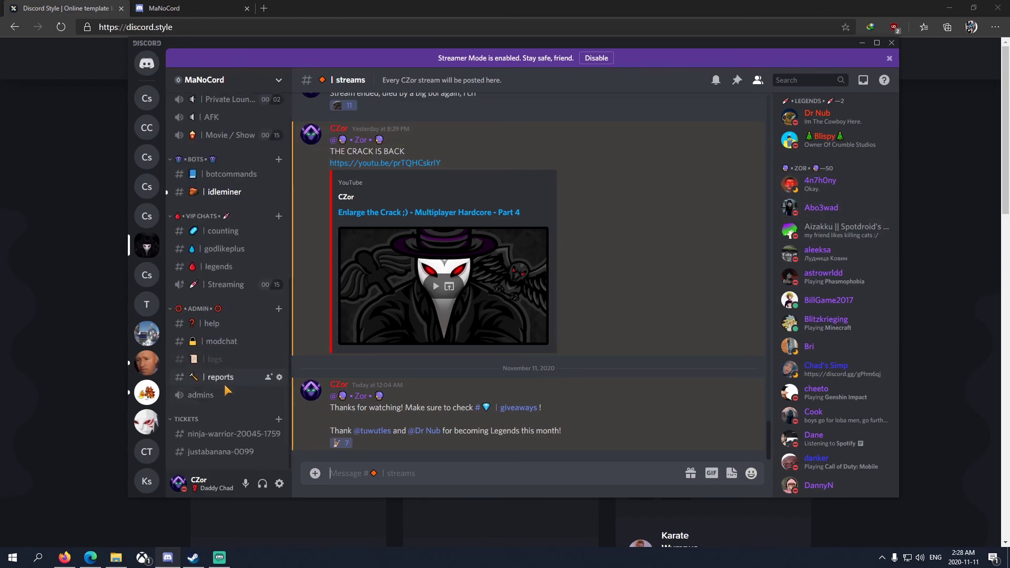
click(220, 378)
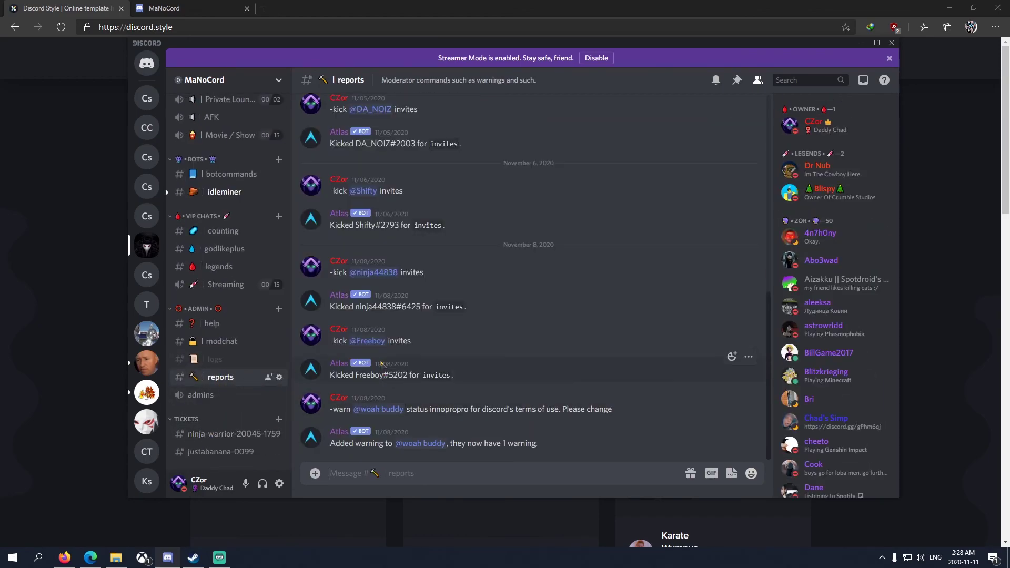
click(338, 298)
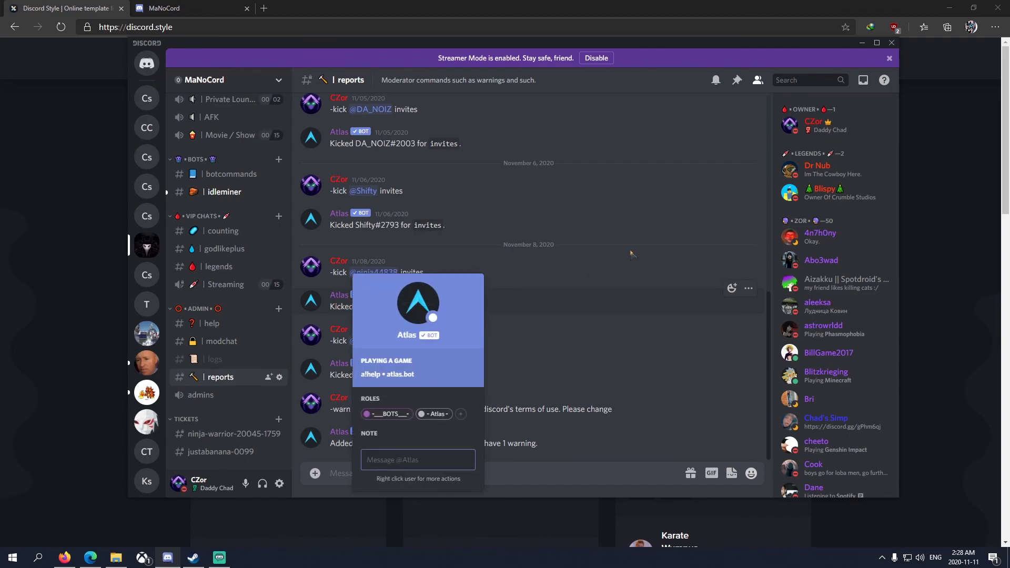
click(608, 269)
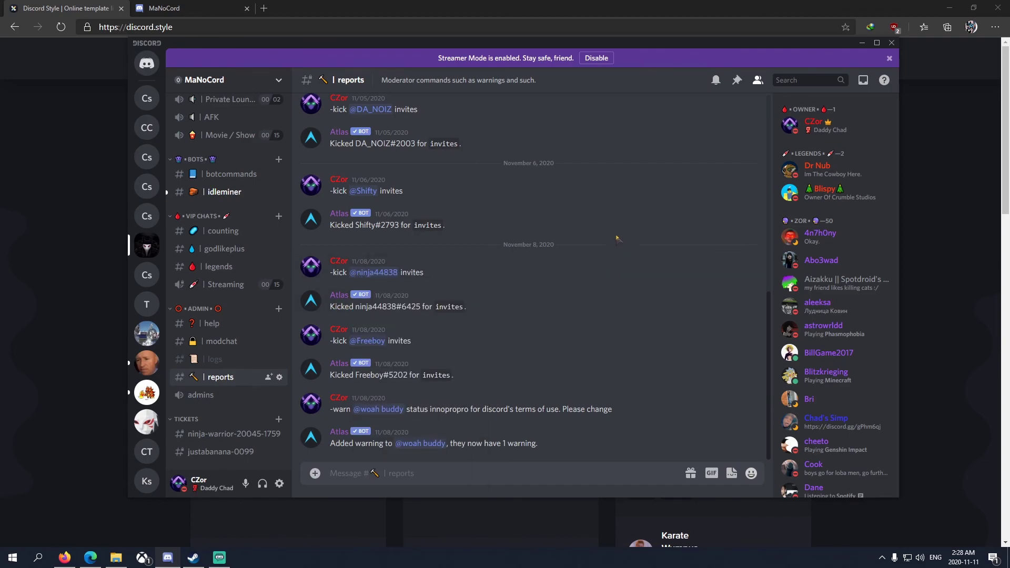
Check the roles on the profile cards of two members listed under the Zor role.
click(811, 335)
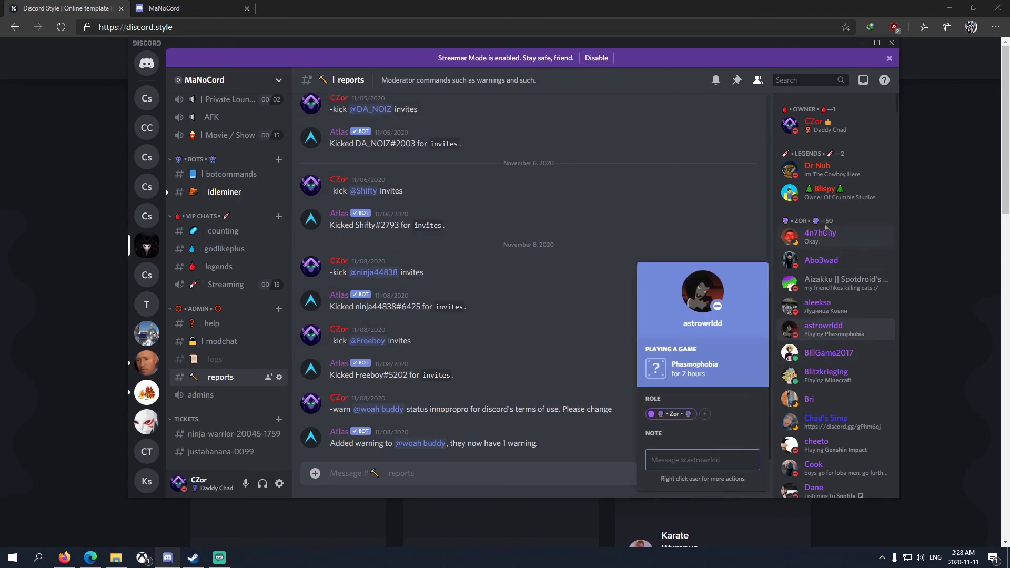
click(831, 419)
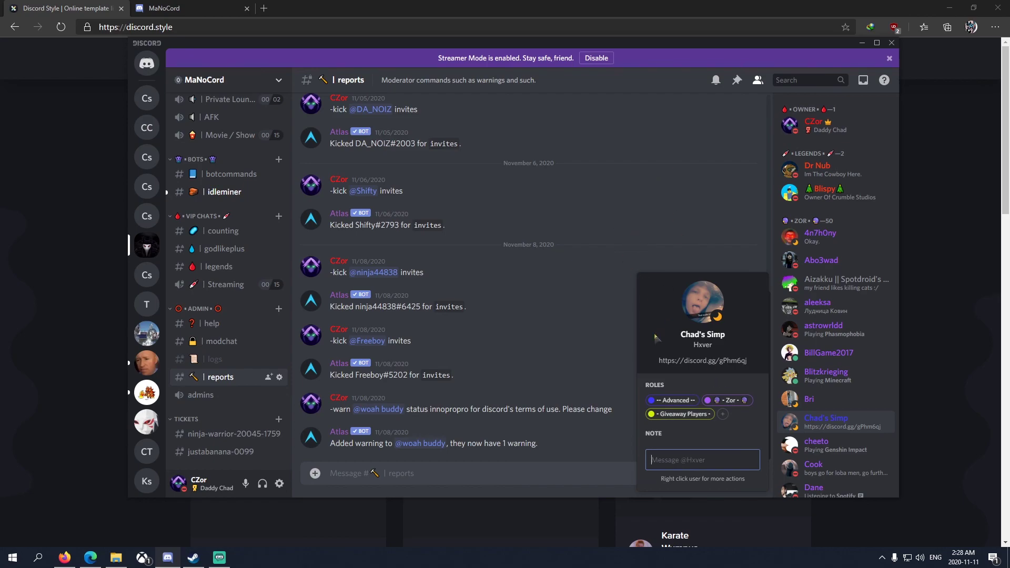
click(641, 190)
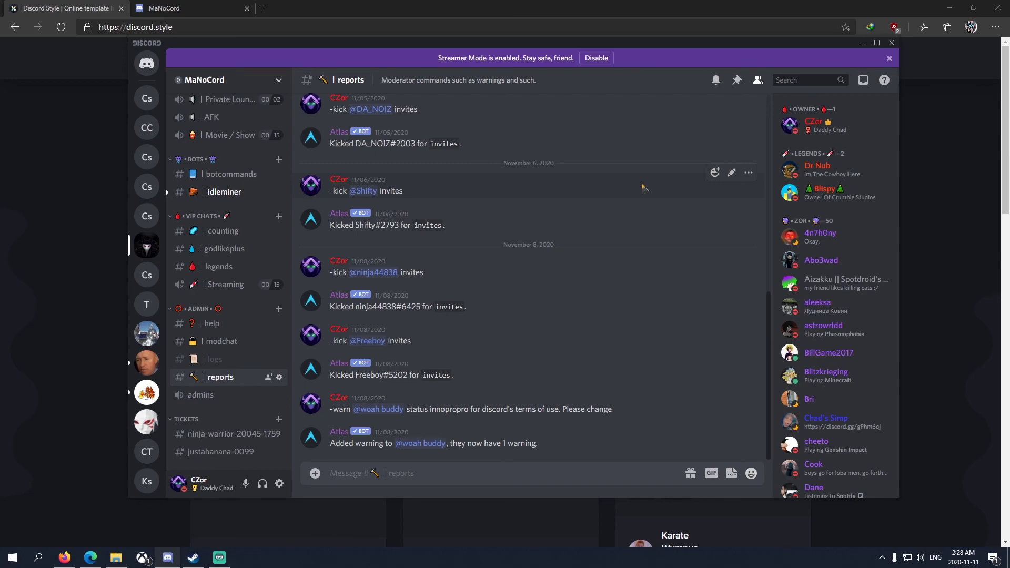
Minimize the browser window behind Discord and return to the beginning of the MaNoCord channel list.
click(949, 7)
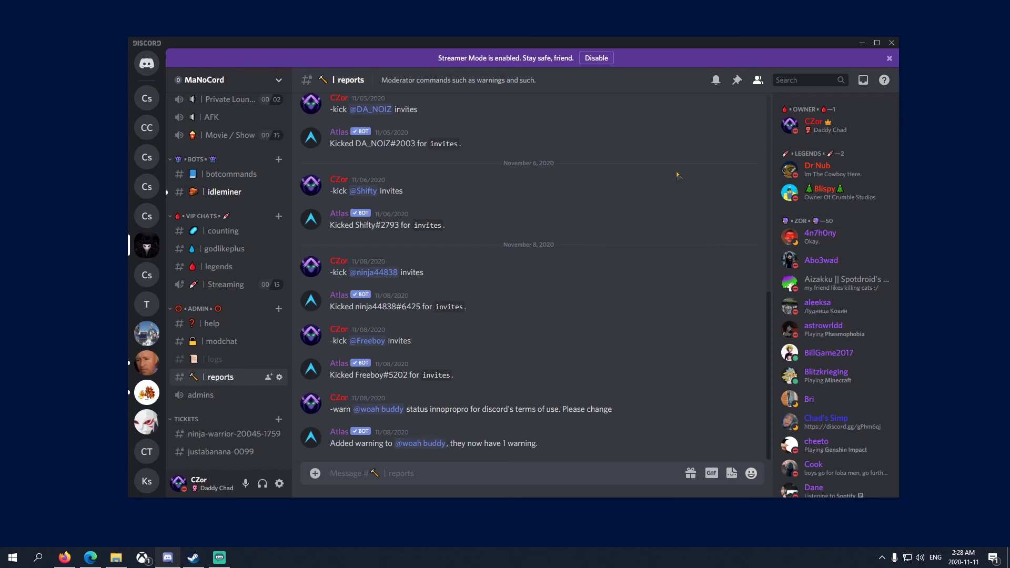
scroll(227, 263, up, 6)
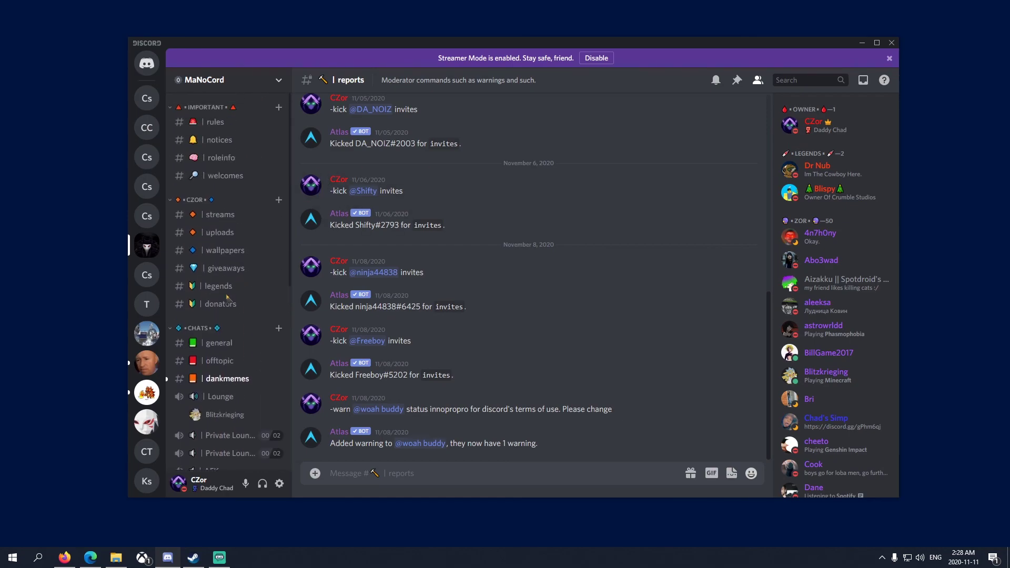